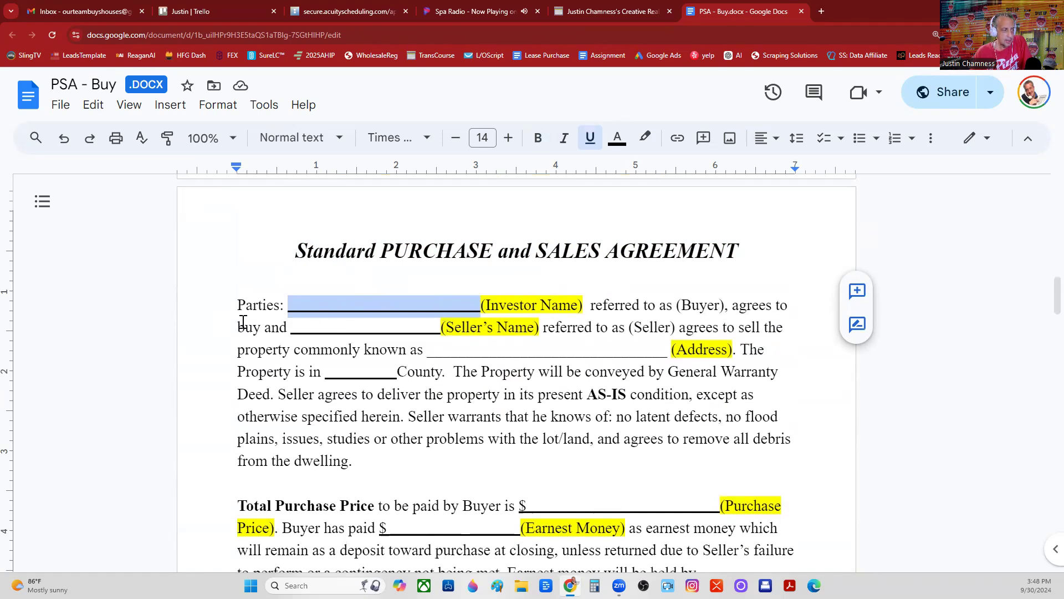
# Step: Highlight in turn the blanks for the seller's name, property address and county in the Parties paragraph
pyautogui.click(291, 327)
pyautogui.moveTo(292, 326); pyautogui.dragTo(442, 326)
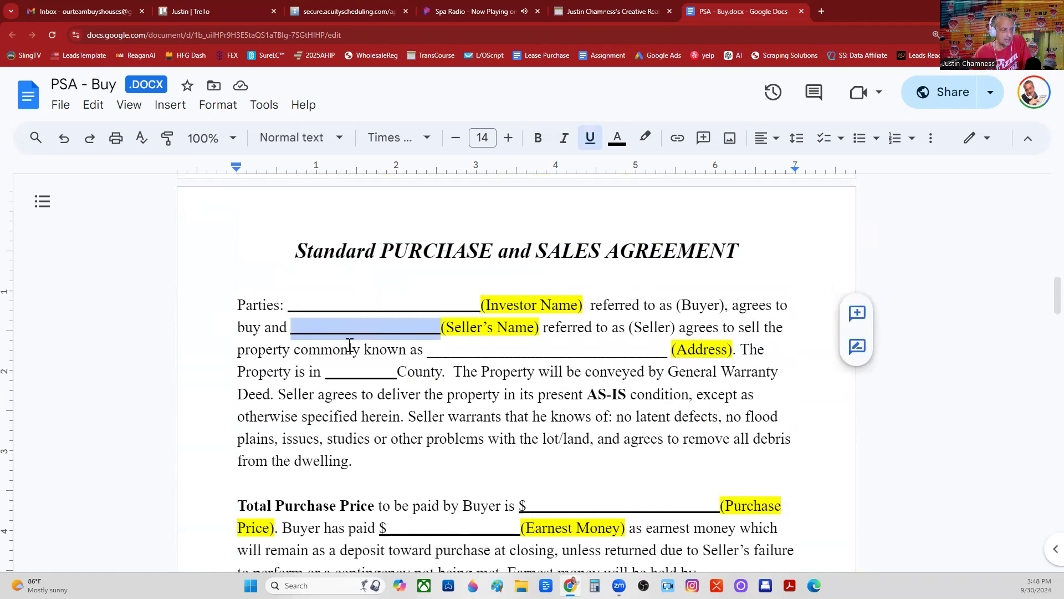
pyautogui.moveTo(429, 351); pyautogui.dragTo(664, 350)
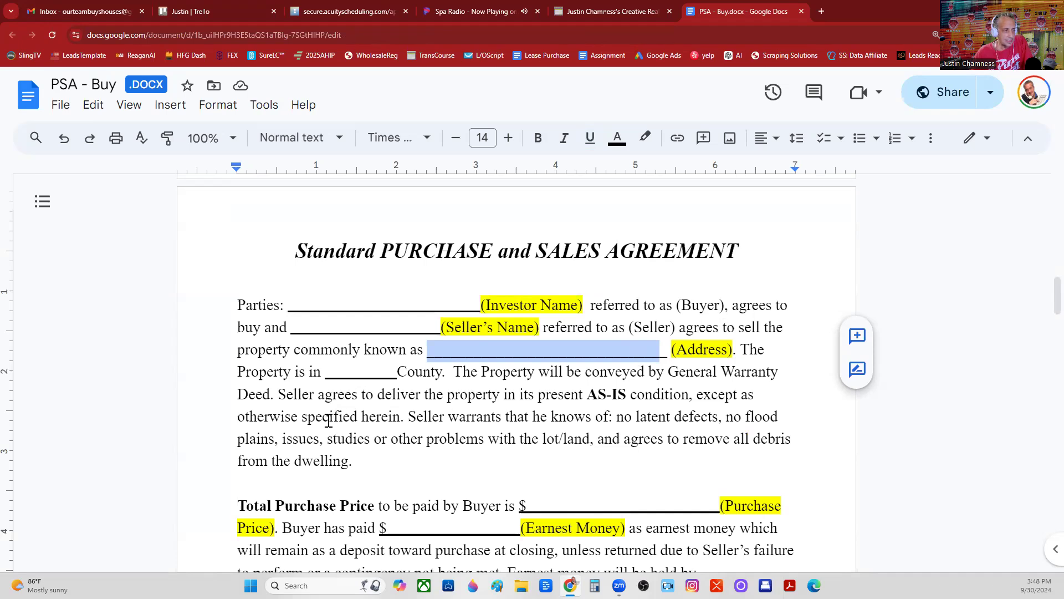
pyautogui.moveTo(326, 372); pyautogui.dragTo(391, 371)
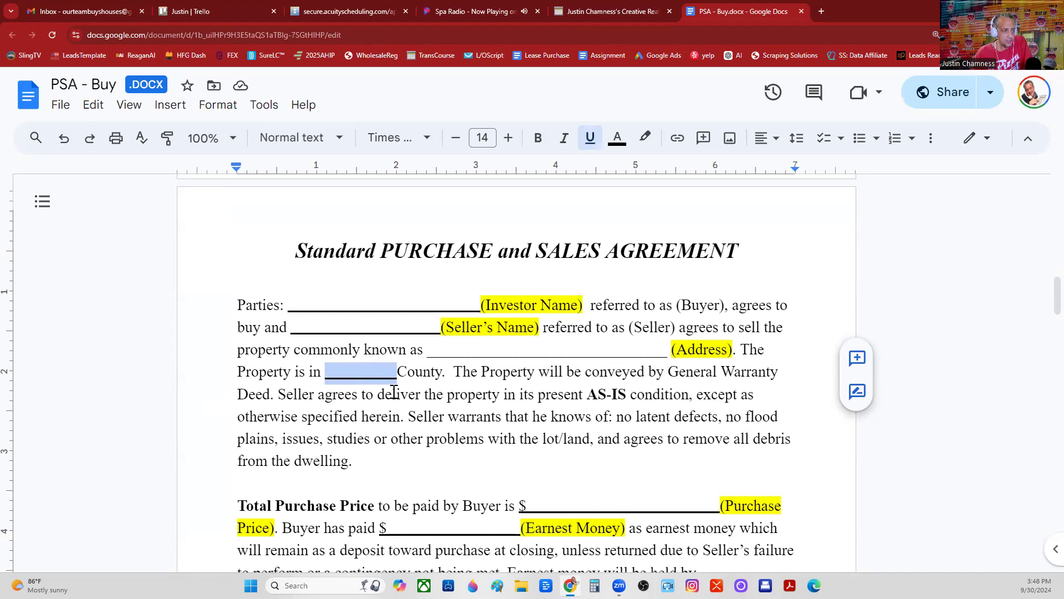
# Step: Review the Total Purchase Price paragraph, highlighting the blanks for purchase price, earnest money and title/escrow company
pyautogui.scroll(-2, 394, 392)
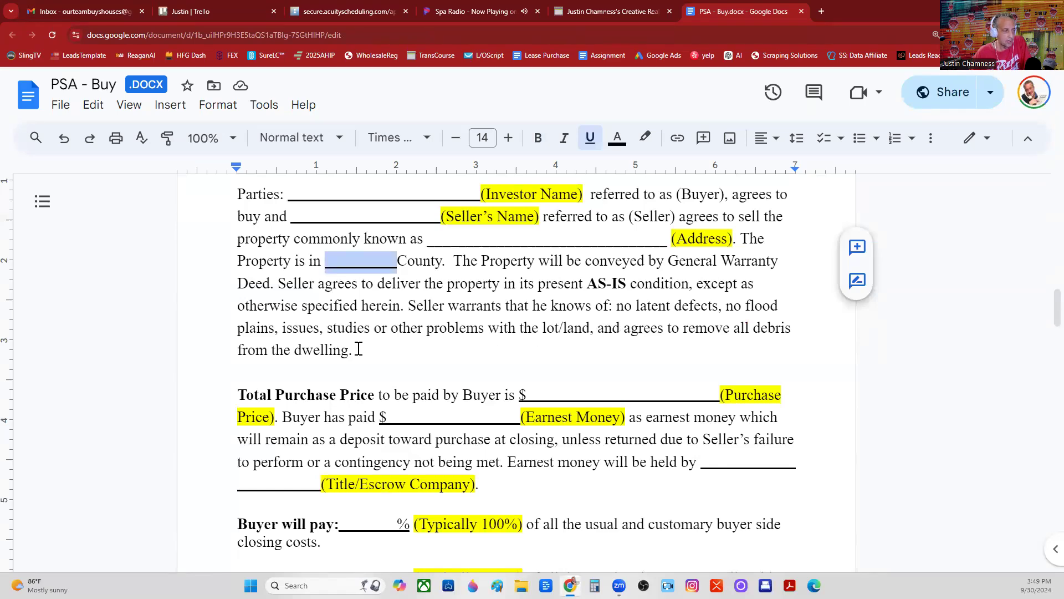
pyautogui.scroll(-2, 366, 347)
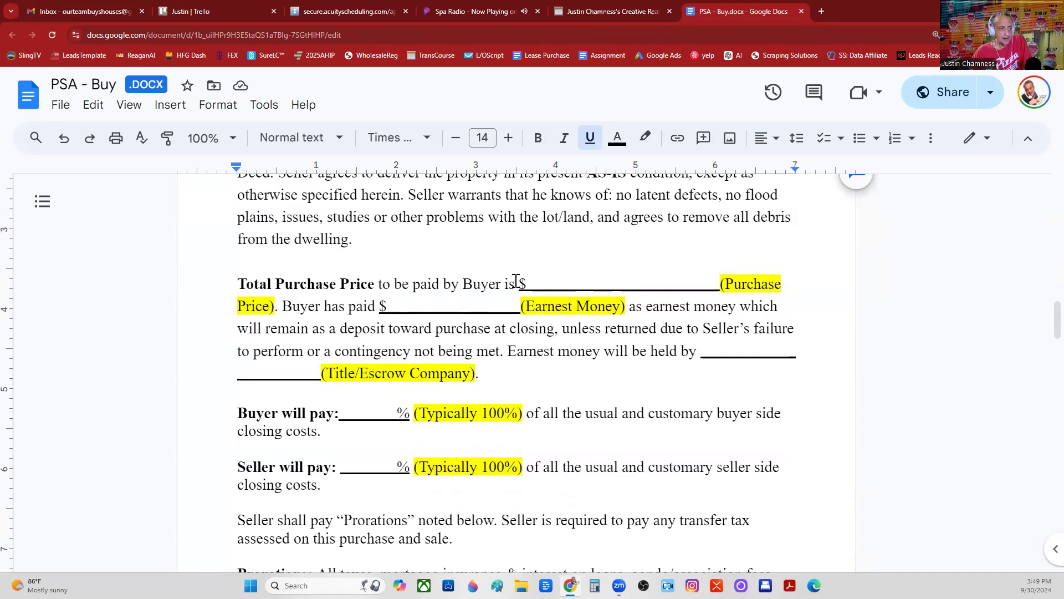
pyautogui.moveTo(527, 283); pyautogui.dragTo(714, 280)
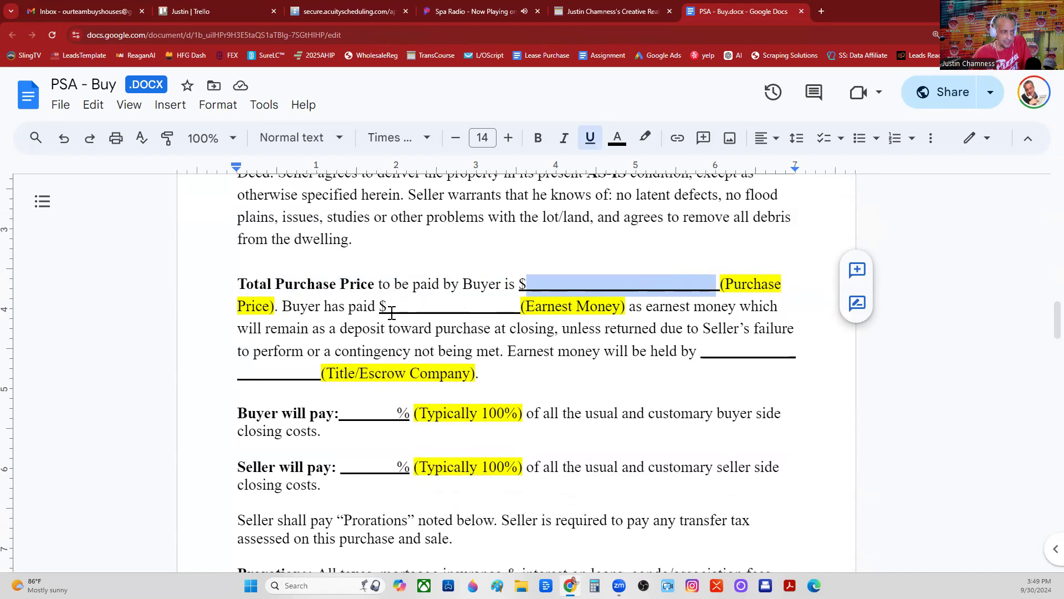
pyautogui.moveTo(387, 308); pyautogui.dragTo(511, 307)
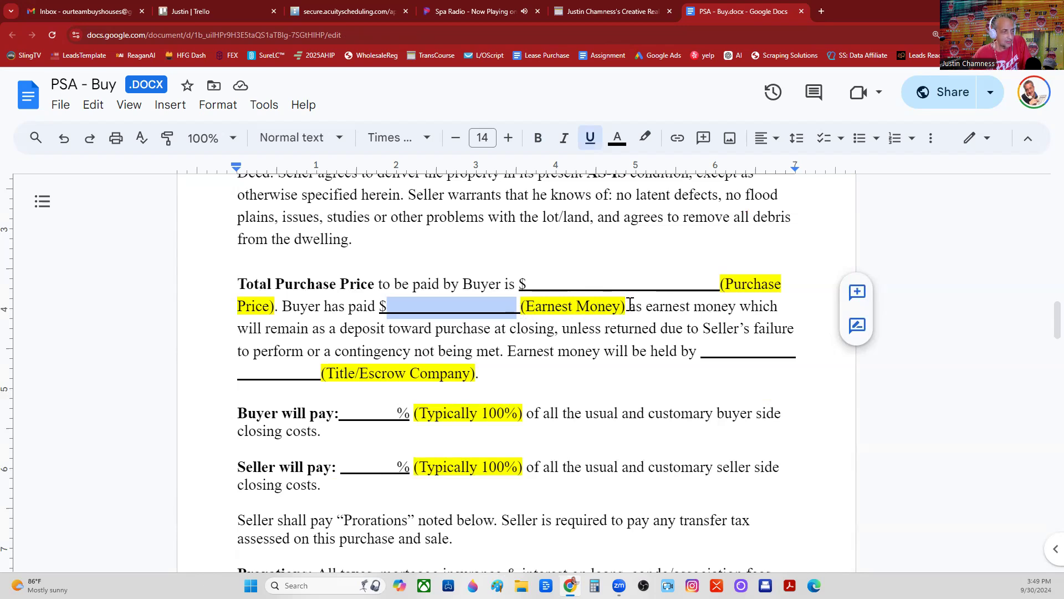
pyautogui.moveTo(630, 305); pyautogui.dragTo(321, 373)
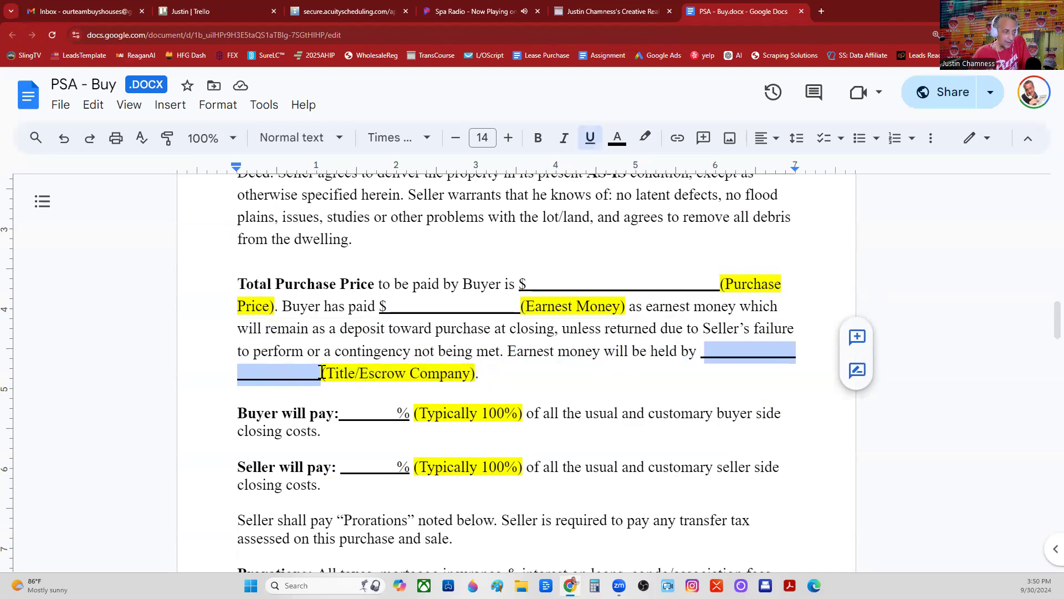
pyautogui.click(711, 352)
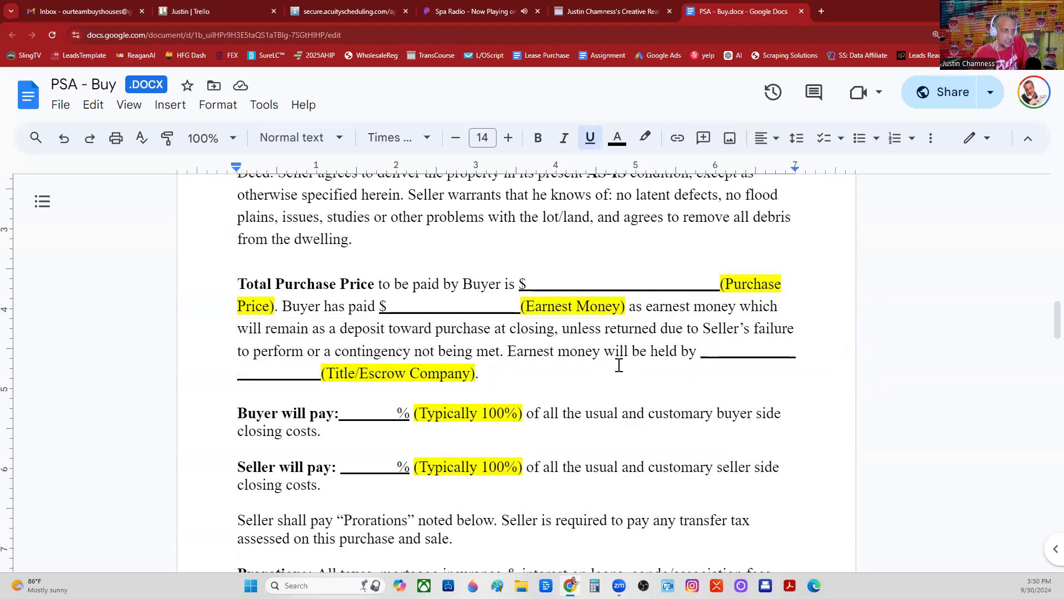
# Step: Highlight the percentage blanks for the buyer's and seller's shares of closing costs
pyautogui.moveTo(346, 411); pyautogui.dragTo(387, 409)
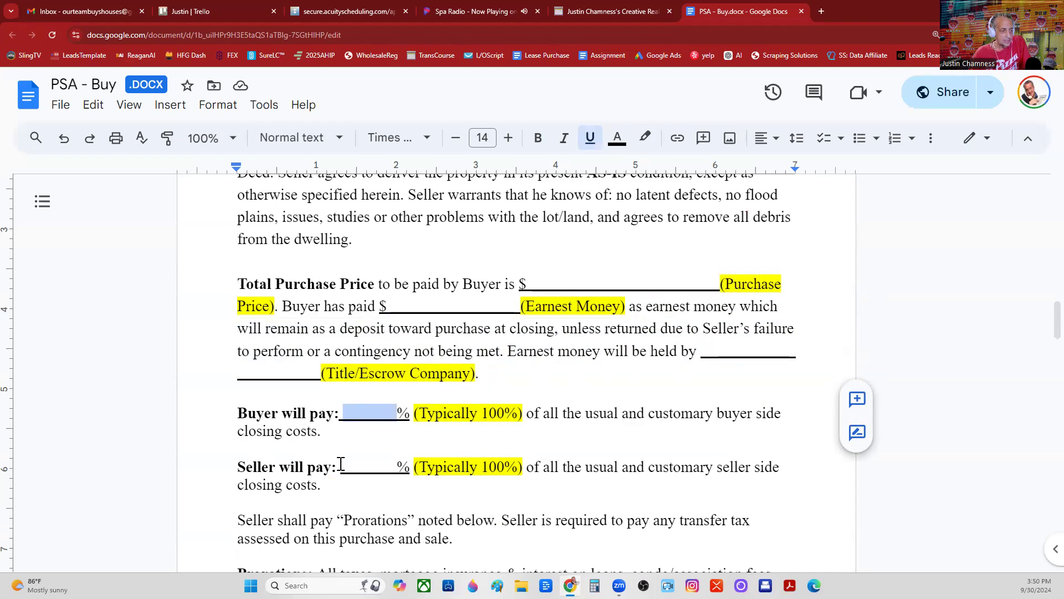
pyautogui.moveTo(342, 467); pyautogui.dragTo(384, 467)
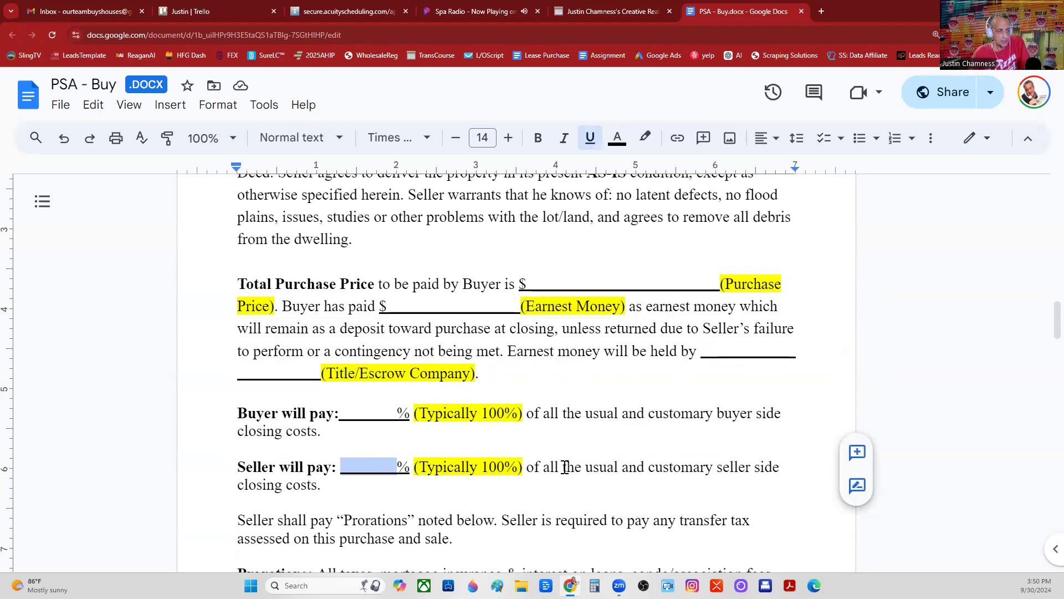
pyautogui.click(344, 467)
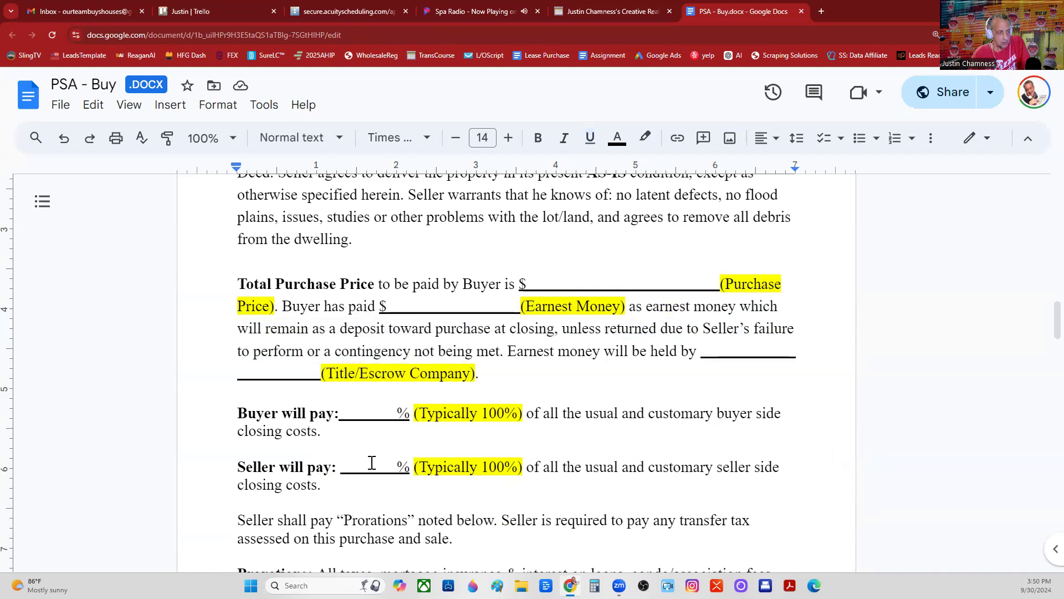
# Step: Review the seller's proration and transfer tax sentences, highlighting them and the text of the Prorations clause
pyautogui.scroll(-3, 372, 463)
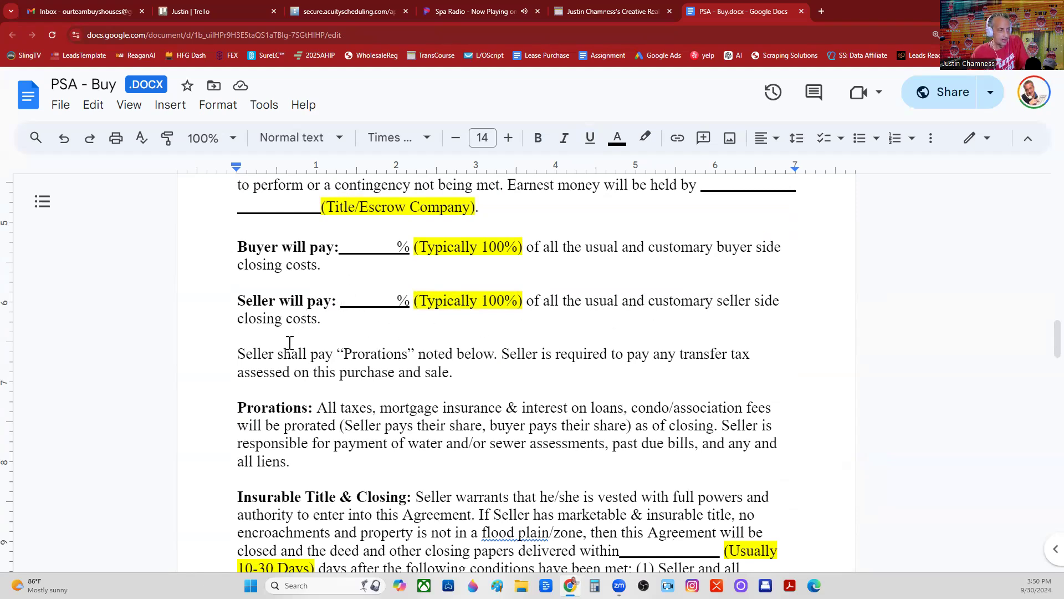
pyautogui.moveTo(236, 355); pyautogui.dragTo(756, 372)
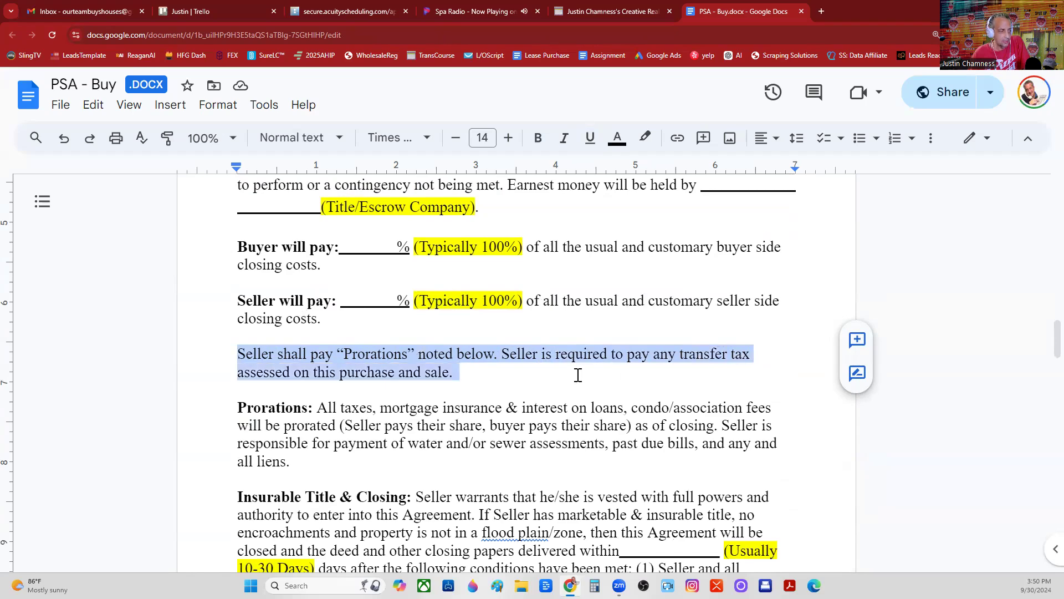
pyautogui.scroll(-2, 575, 370)
pyautogui.moveTo(319, 297); pyautogui.dragTo(763, 331)
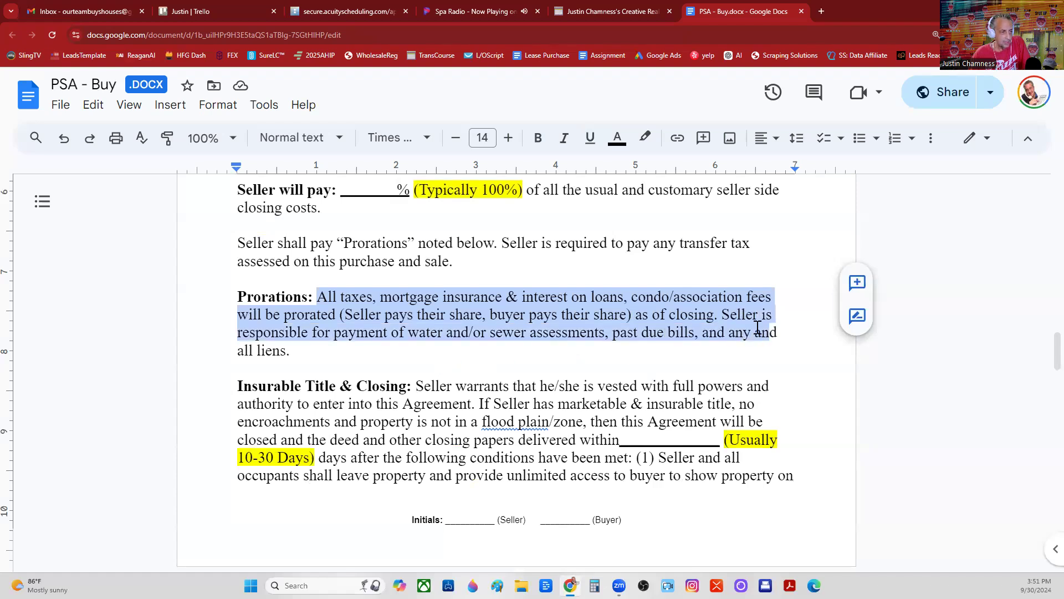
# Step: Examine the Insurable Title & Closing clause, highlighting the seller's title warranty, the closing-period blank and the wording that introduces the conditions
pyautogui.scroll(-2, 346, 385)
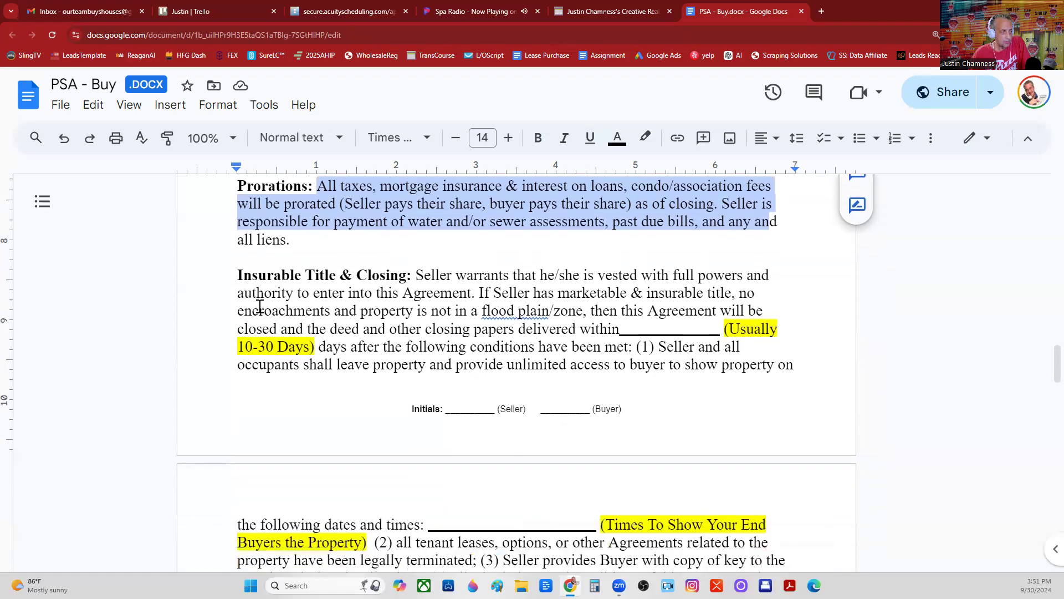
pyautogui.click(419, 273)
pyautogui.moveTo(422, 274); pyautogui.dragTo(655, 289)
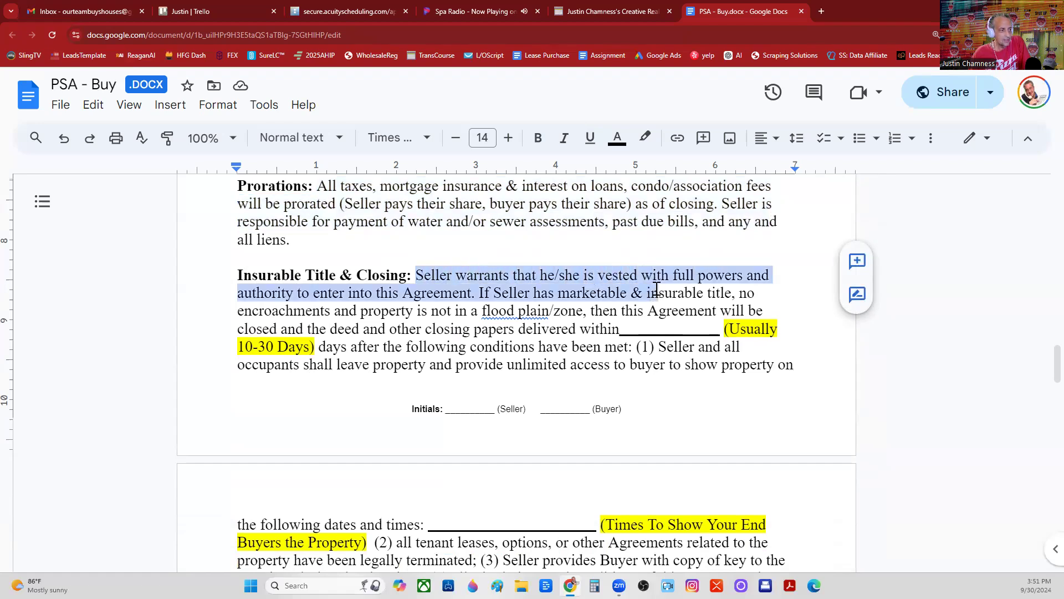
pyautogui.moveTo(656, 288); pyautogui.dragTo(635, 333)
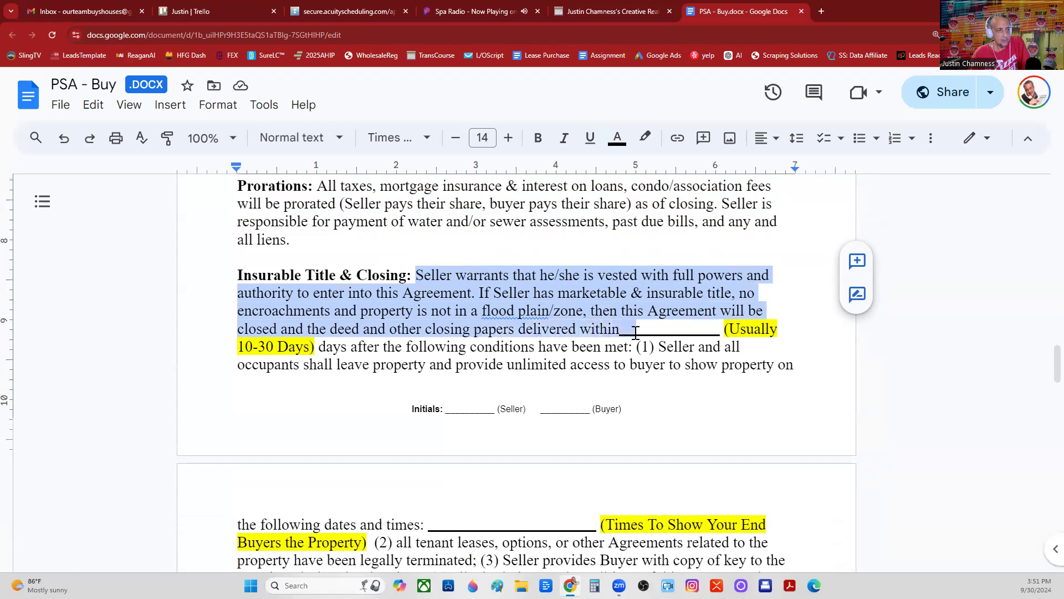
pyautogui.click(675, 329)
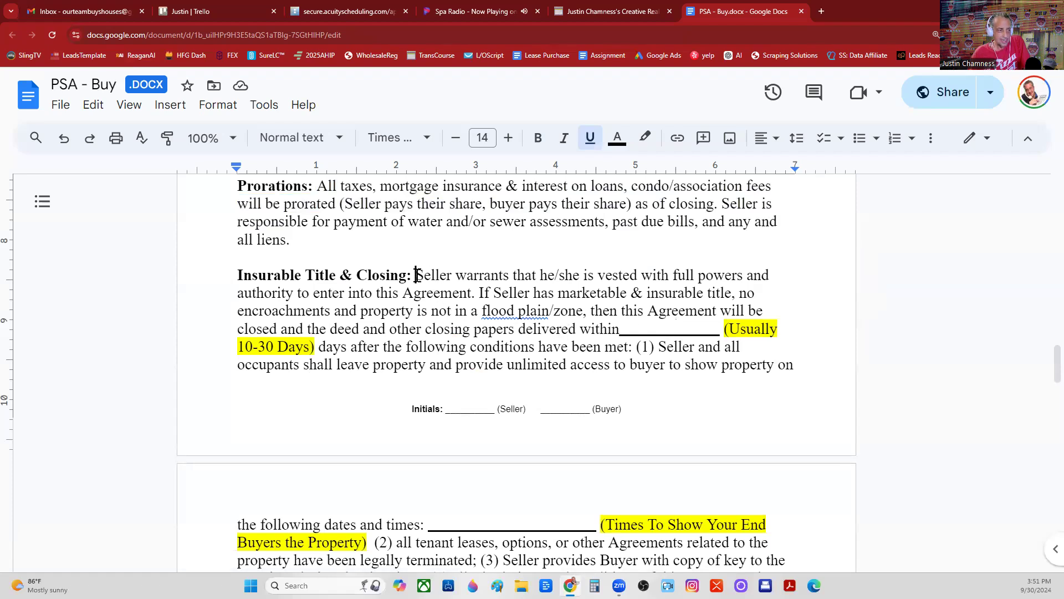
pyautogui.moveTo(417, 276); pyautogui.dragTo(586, 309)
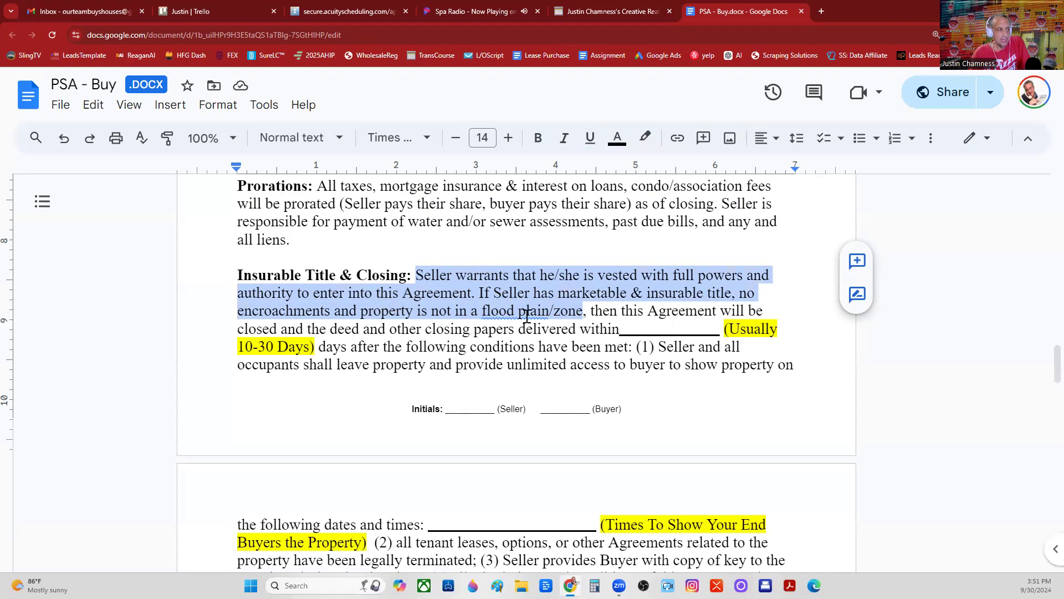
pyautogui.moveTo(237, 331); pyautogui.dragTo(705, 328)
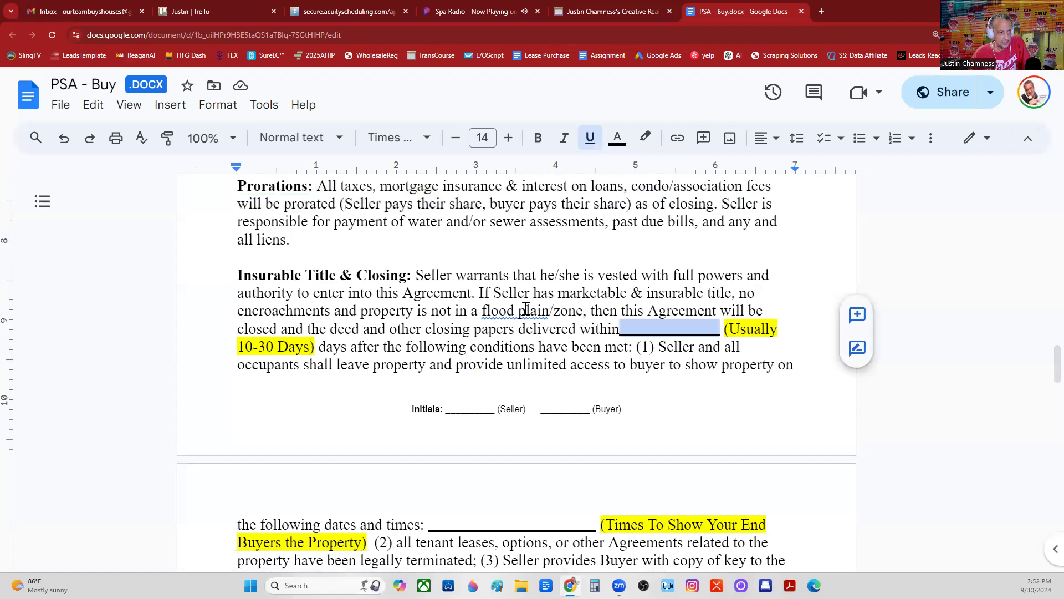
pyautogui.moveTo(481, 293); pyautogui.dragTo(713, 328)
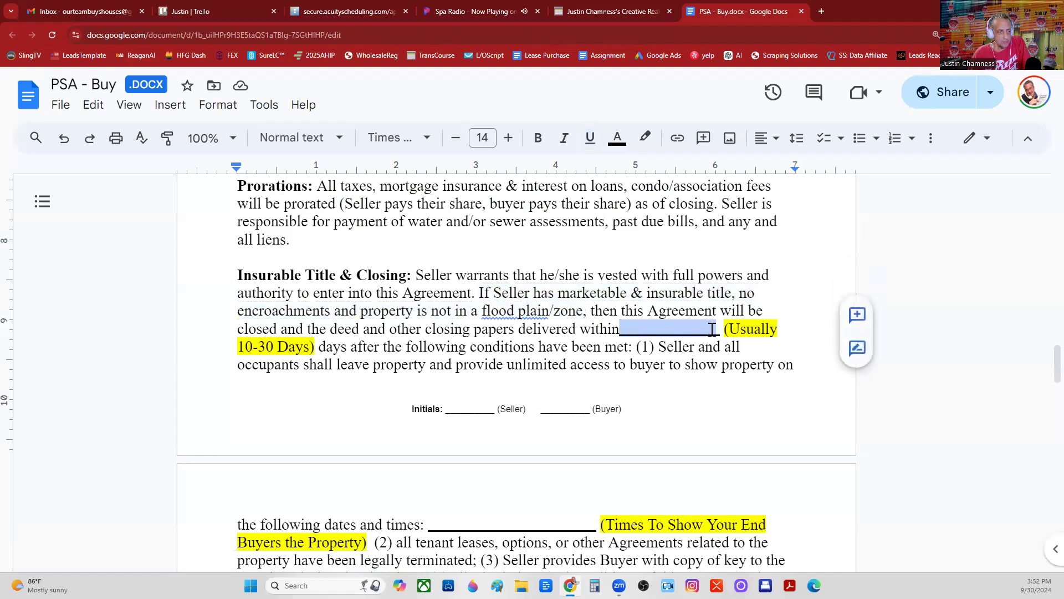
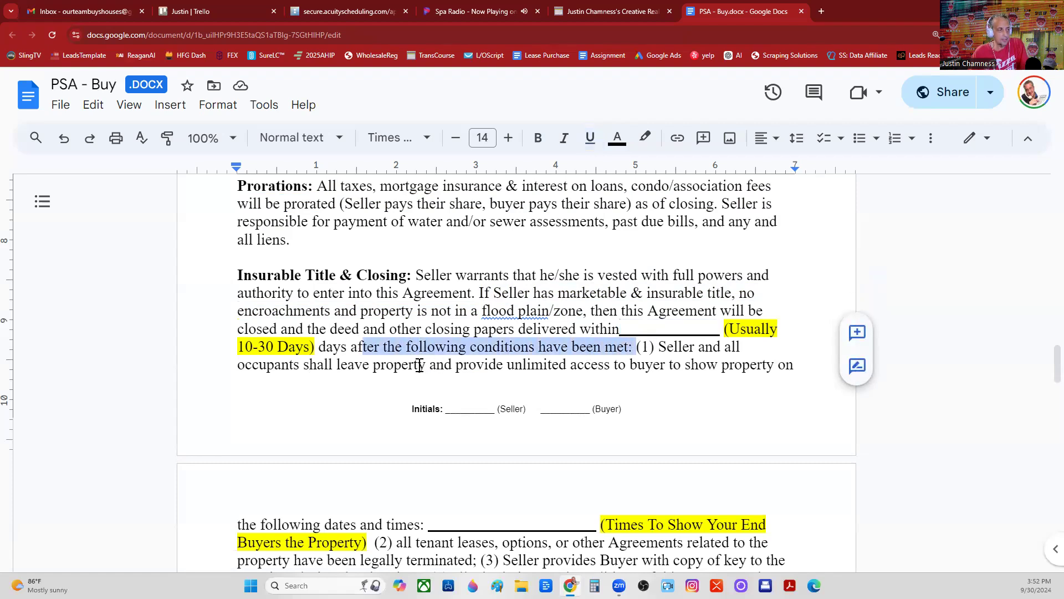
# Step: Highlight the blank for the dates and times to show end buyers the property
pyautogui.scroll(-2, 512, 350)
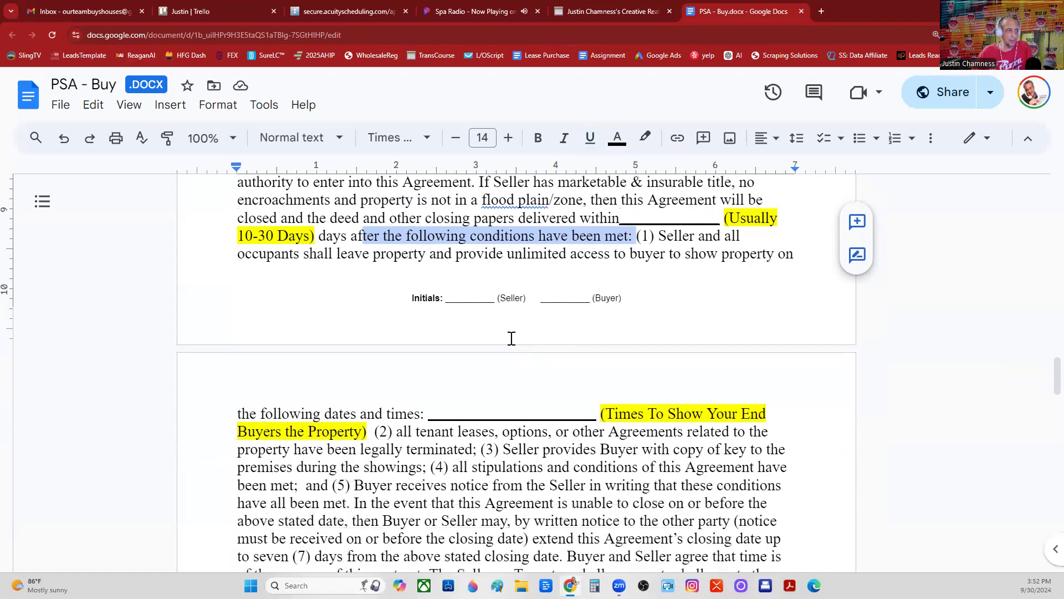
pyautogui.moveTo(238, 414); pyautogui.dragTo(580, 409)
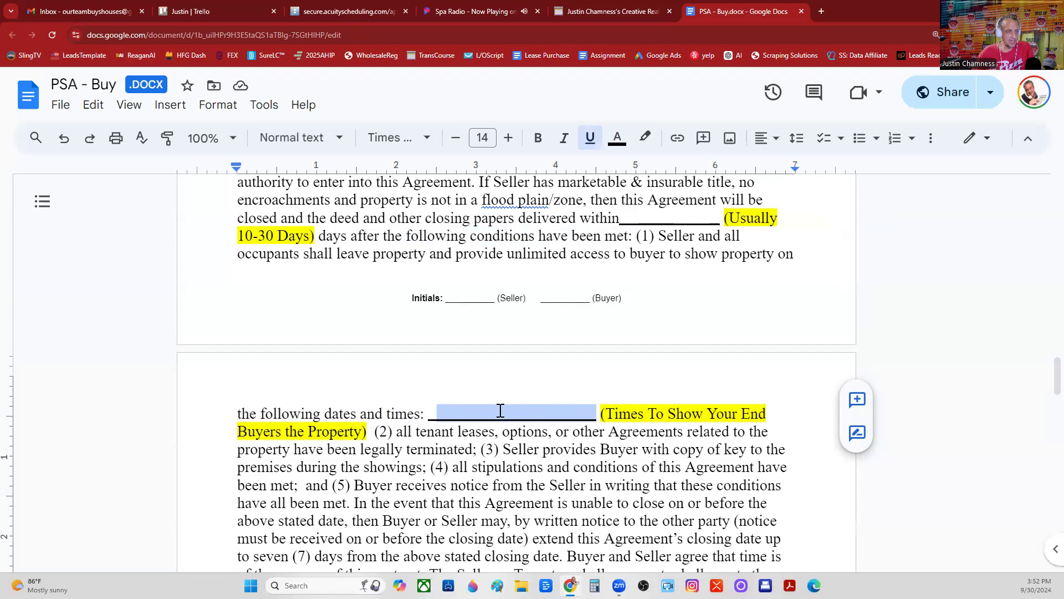
pyautogui.click(438, 411)
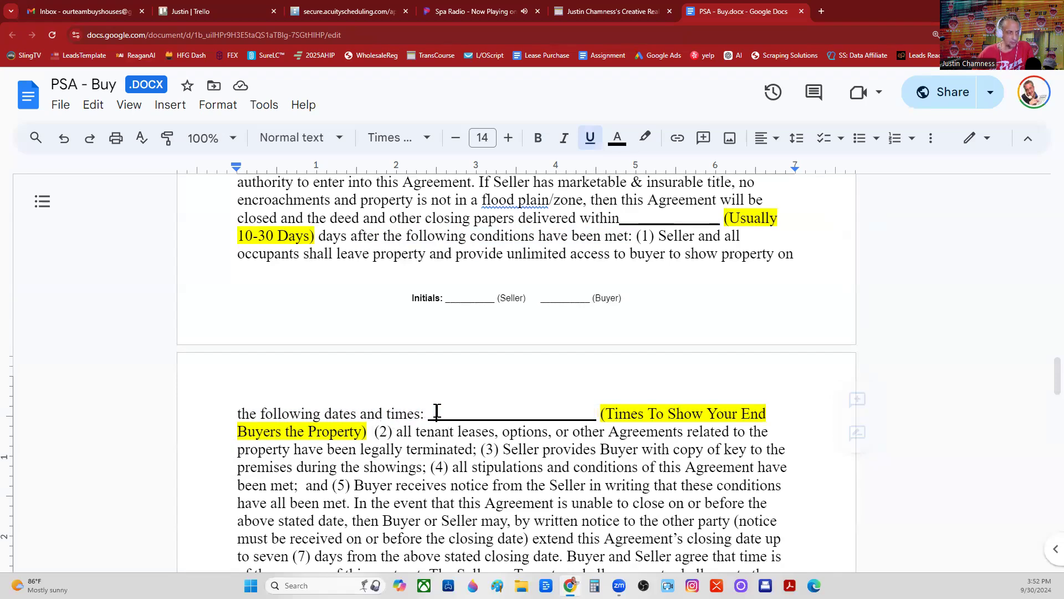
pyautogui.moveTo(436, 411); pyautogui.dragTo(567, 409)
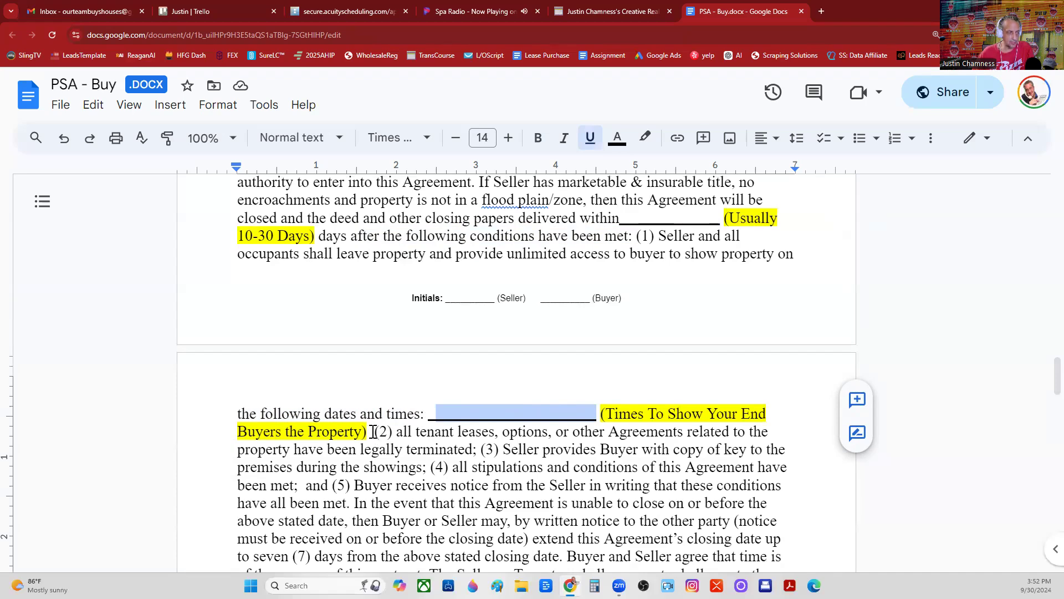
# Step: Review closing conditions (2) through (5), highlighting the passages on tenant leases, key copy, stipulations and written notice
pyautogui.scroll(-2, 372, 432)
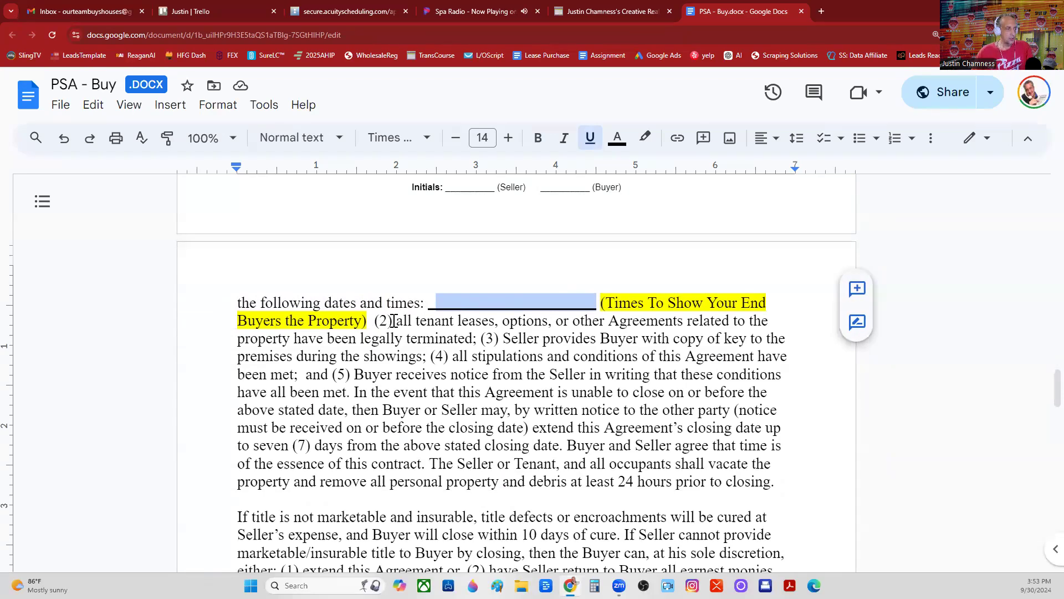
pyautogui.moveTo(398, 321); pyautogui.dragTo(477, 339)
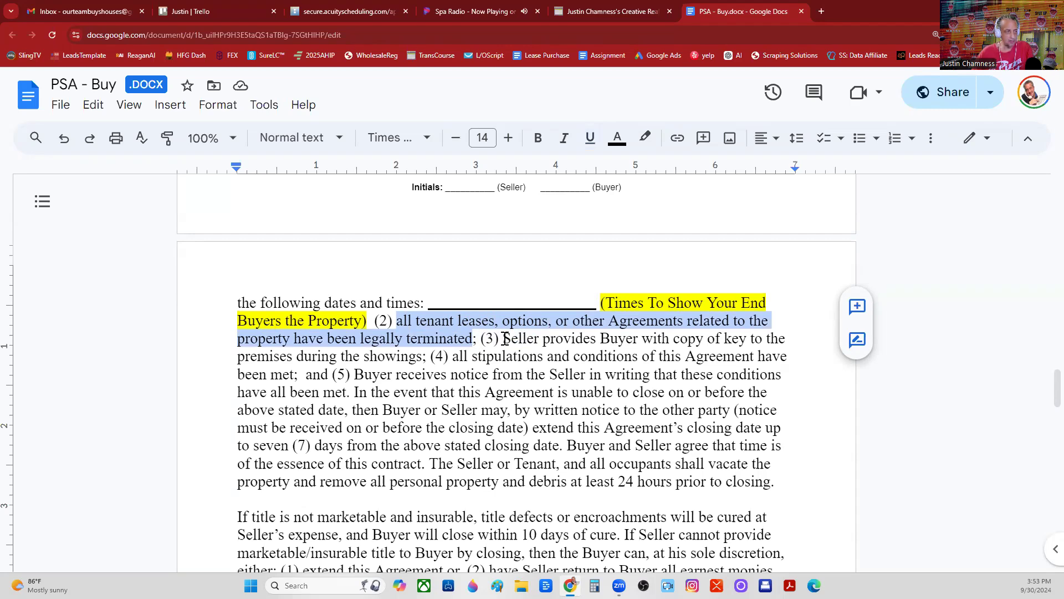
pyautogui.moveTo(504, 340); pyautogui.dragTo(354, 393)
pyautogui.click(460, 356)
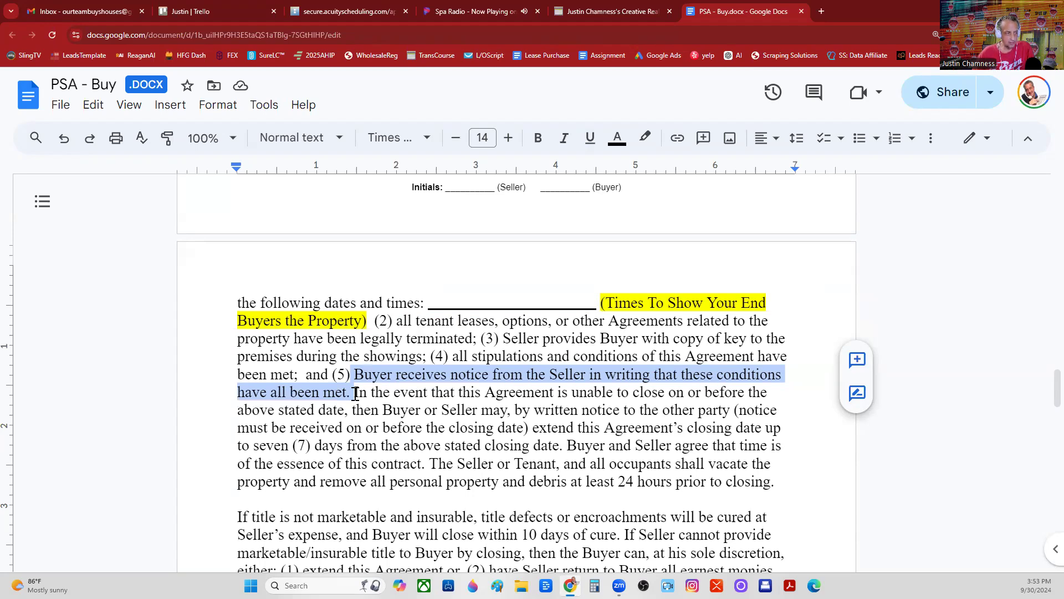
pyautogui.click(355, 394)
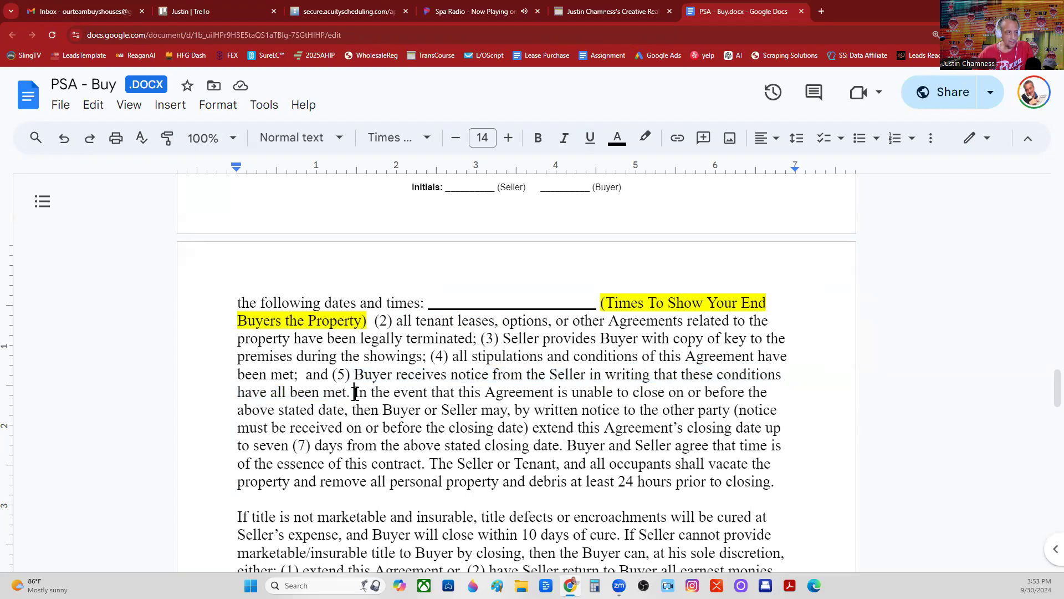
# Step: Examine the closing extension sentence against the closing-period blank, highlighting both and the "(7) days from the above stated closing date" wording
pyautogui.moveTo(356, 394); pyautogui.dragTo(347, 445)
pyautogui.scroll(4, 377, 373)
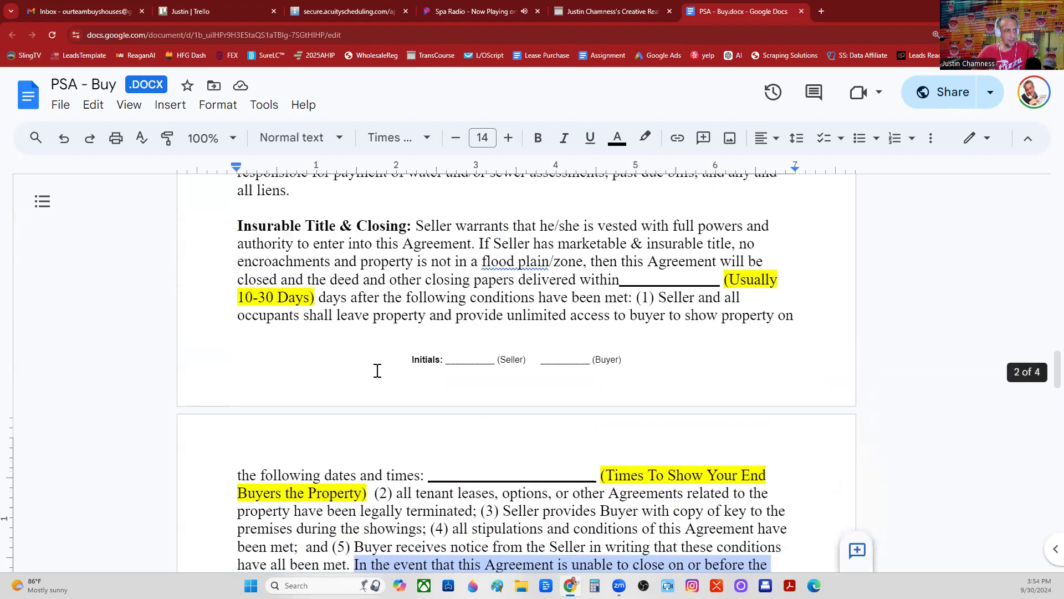
pyautogui.moveTo(637, 329); pyautogui.dragTo(718, 328)
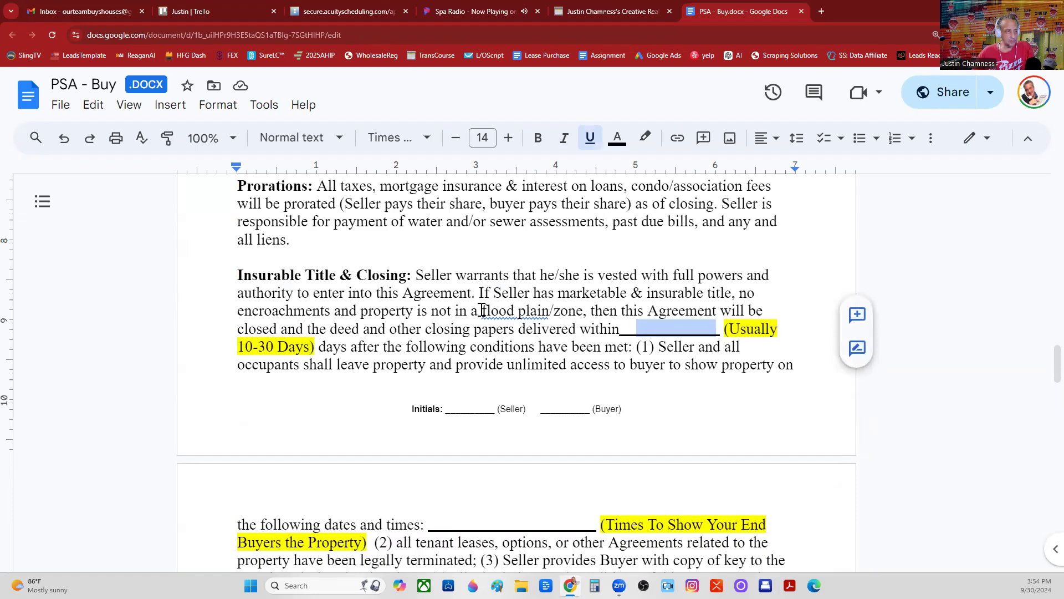
pyautogui.scroll(-4, 483, 311)
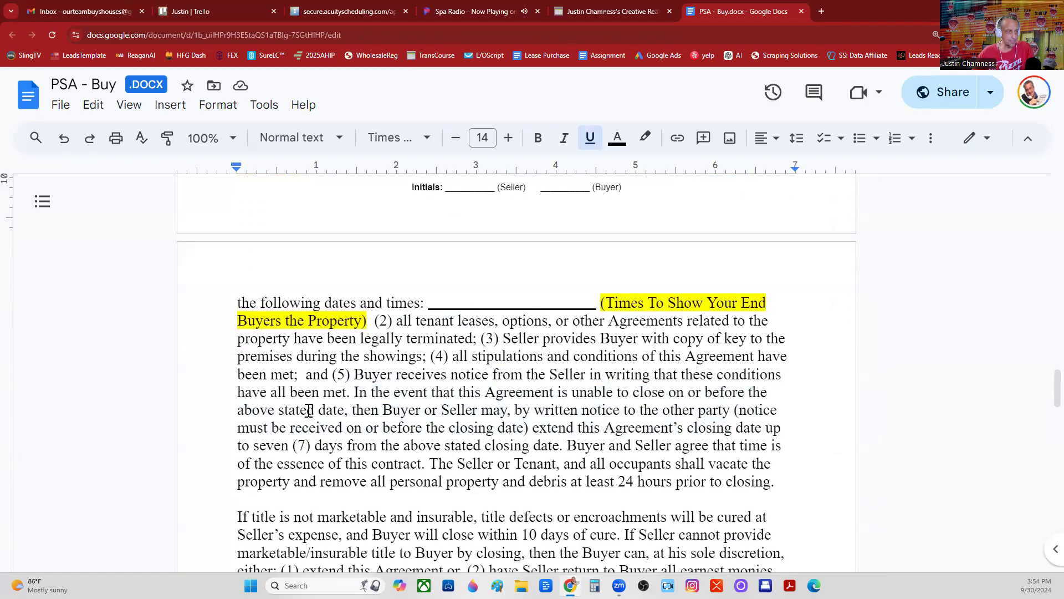
pyautogui.moveTo(294, 447); pyautogui.dragTo(570, 445)
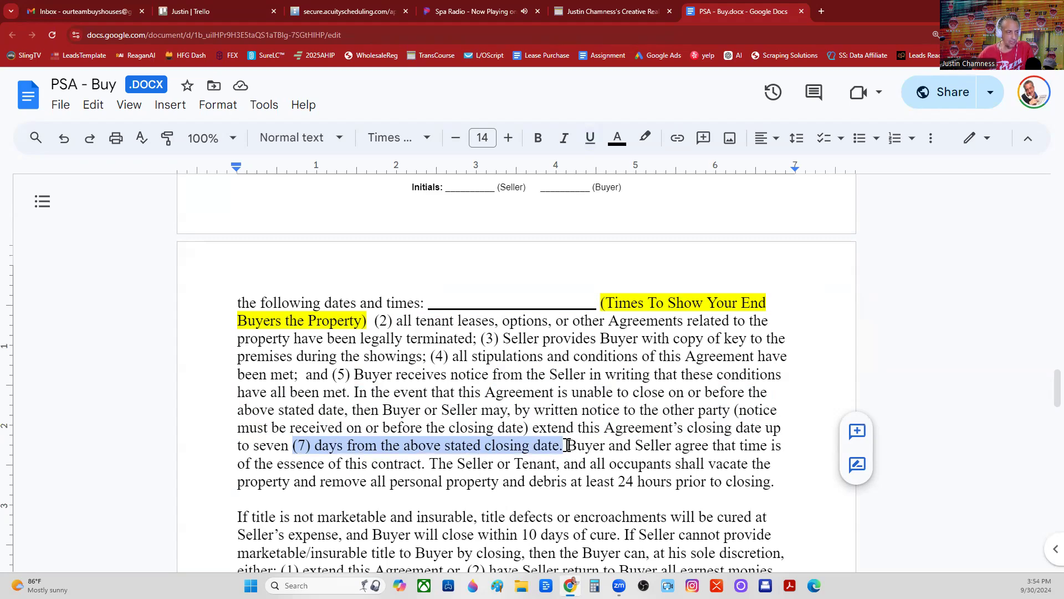
# Step: Highlight the sentences on time being of the essence and on occupants vacating the property at least 24 hours before closing
pyautogui.click(567, 445)
pyautogui.moveTo(569, 445); pyautogui.dragTo(586, 461)
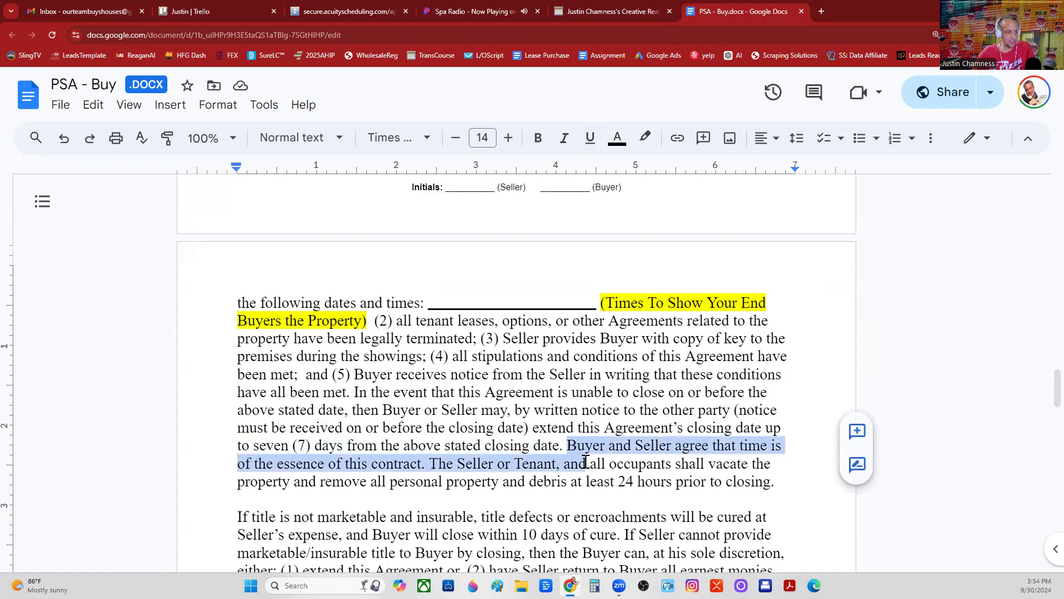
pyautogui.moveTo(588, 462); pyautogui.dragTo(772, 482)
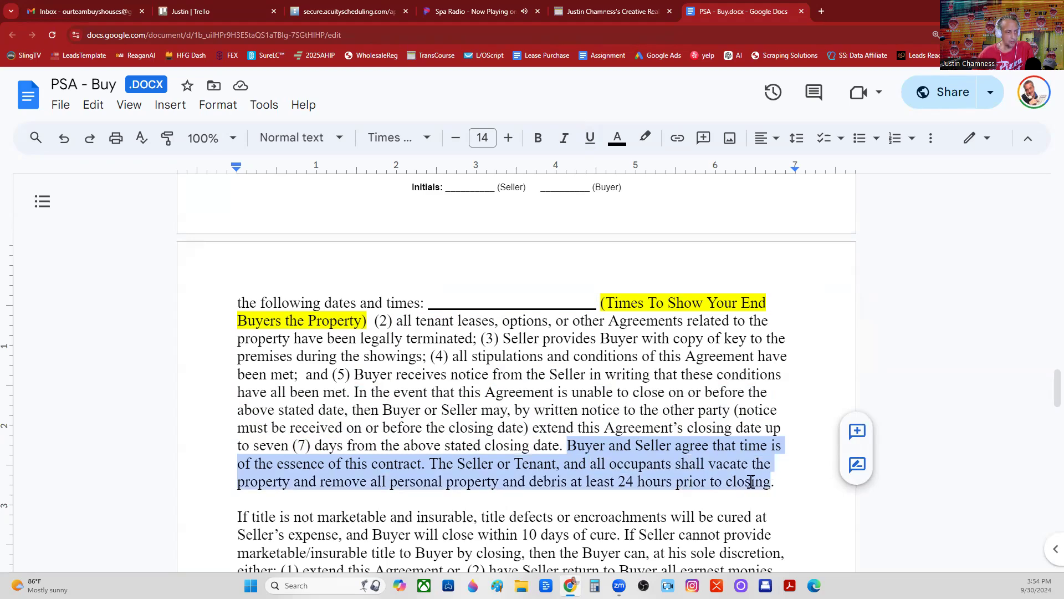
# Step: Review the unmarketable-title paragraph, highlighting the cure-of-defects sentence, the Buyer's options if title cannot be provided, and the null & void sentence
pyautogui.scroll(-5, 670, 476)
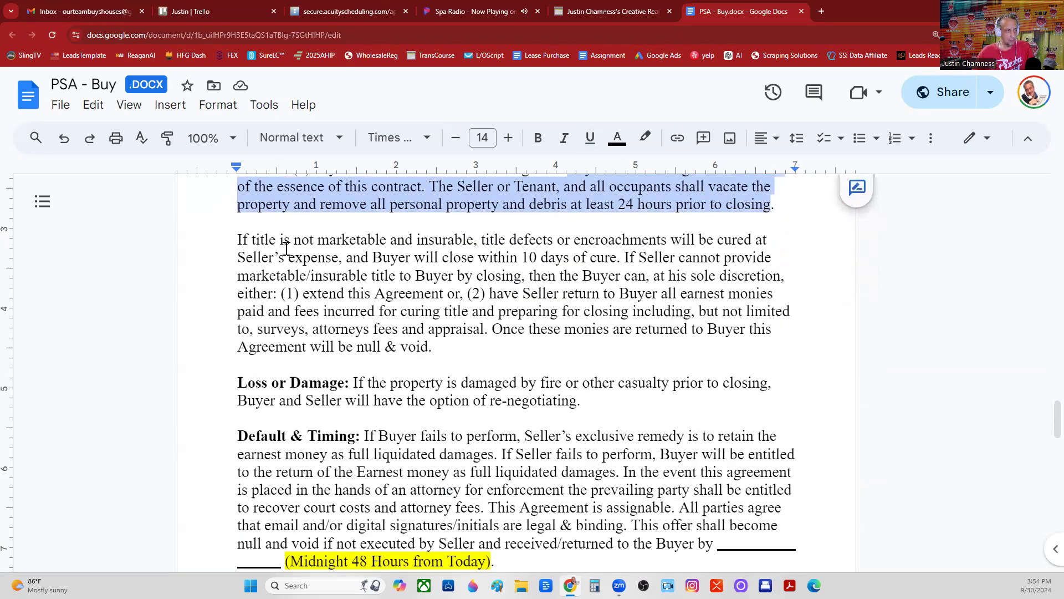
pyautogui.moveTo(237, 239); pyautogui.dragTo(620, 258)
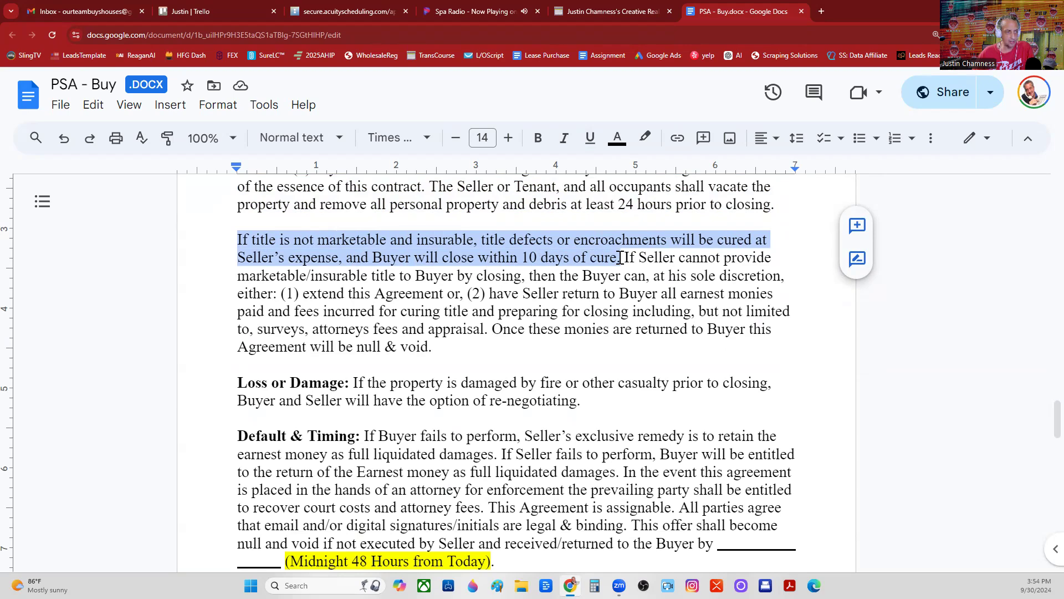
pyautogui.moveTo(623, 258); pyautogui.dragTo(625, 258)
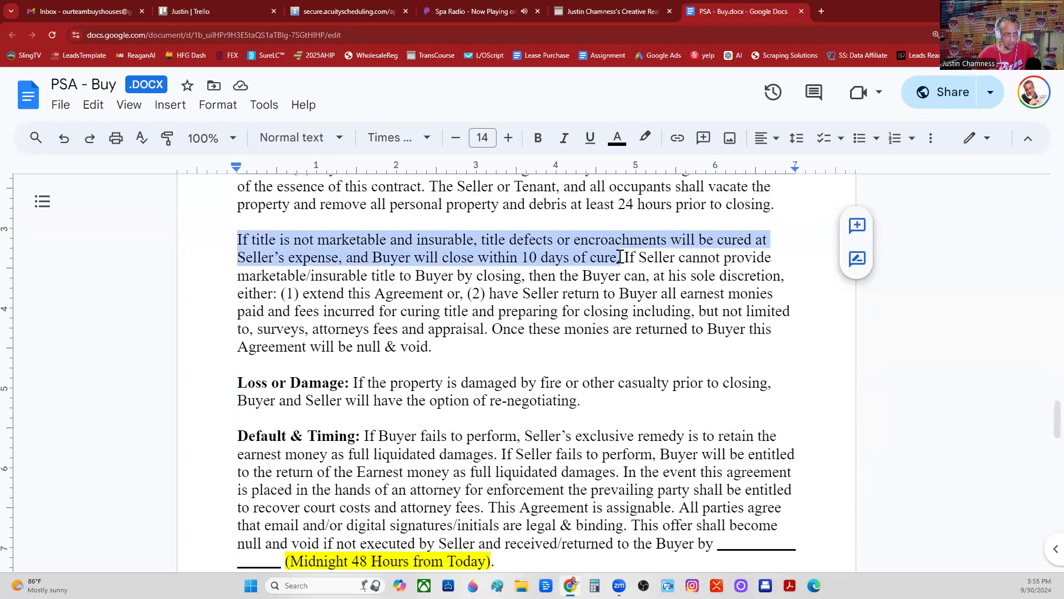
pyautogui.click(627, 256)
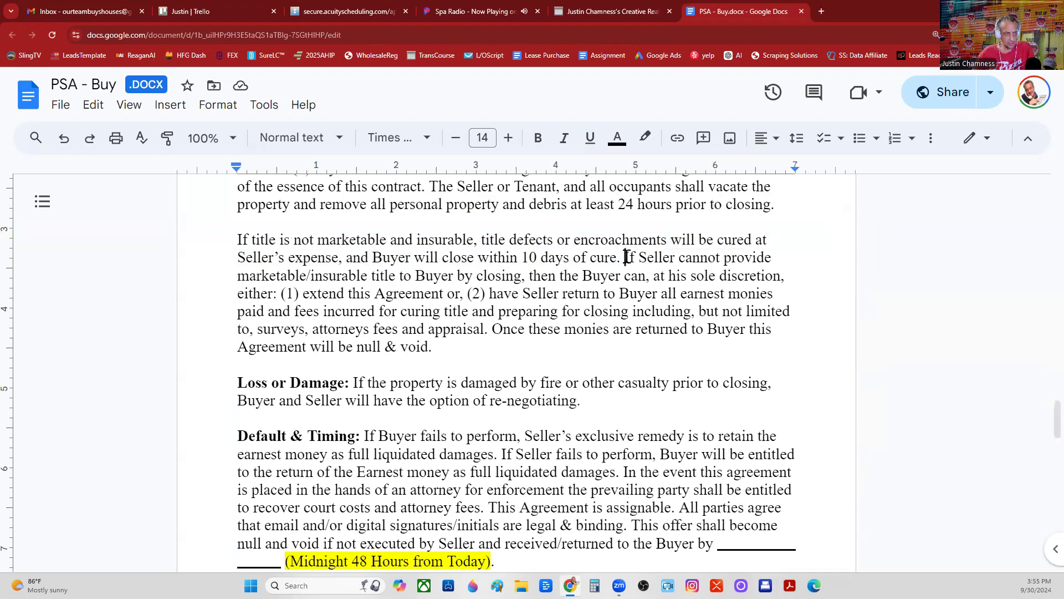
pyautogui.moveTo(627, 257); pyautogui.dragTo(496, 327)
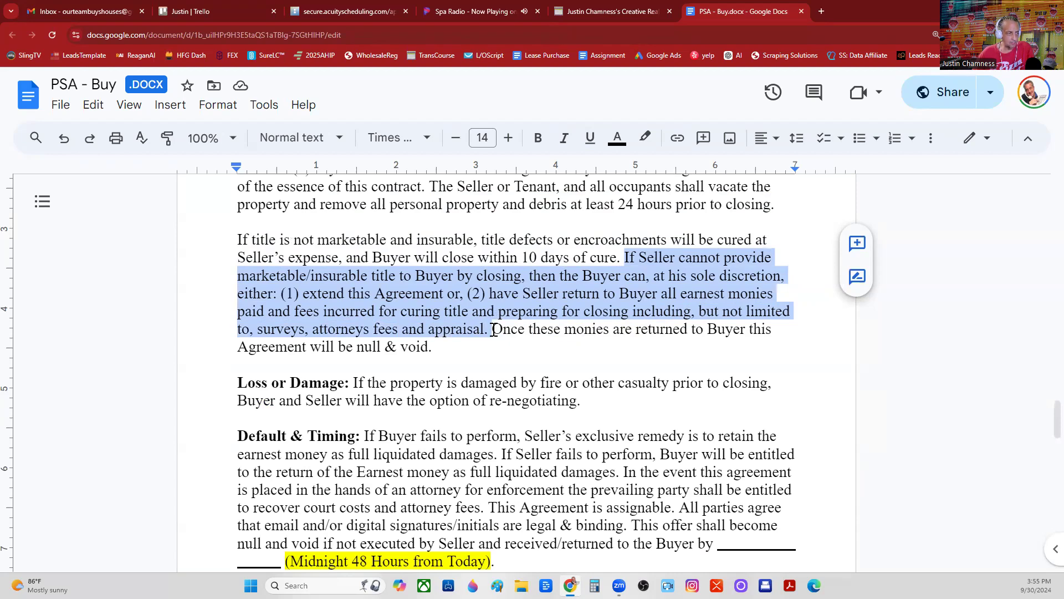
pyautogui.click(493, 330)
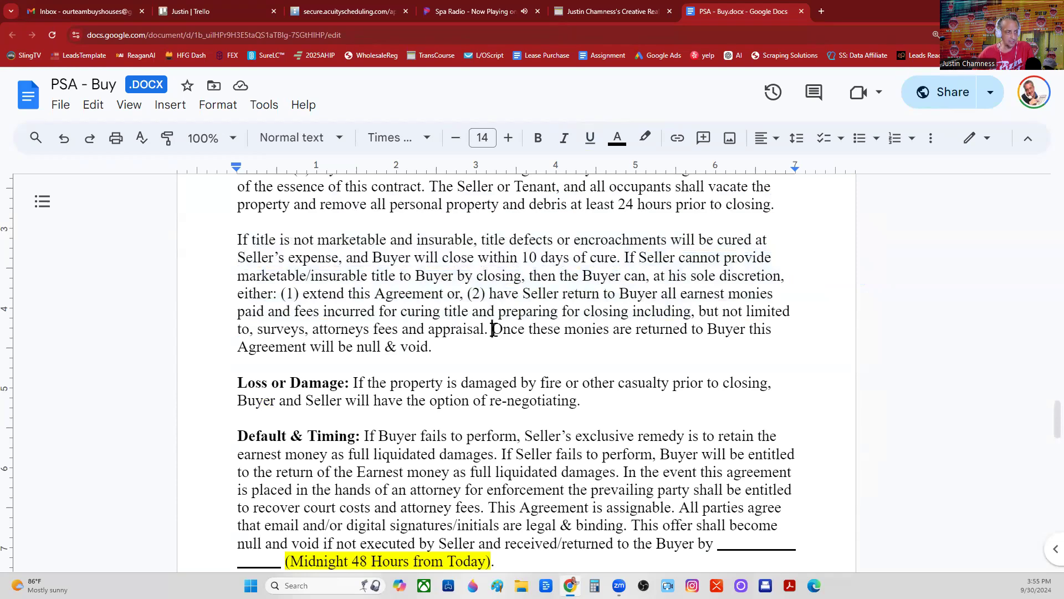
pyautogui.moveTo(492, 330); pyautogui.dragTo(592, 342)
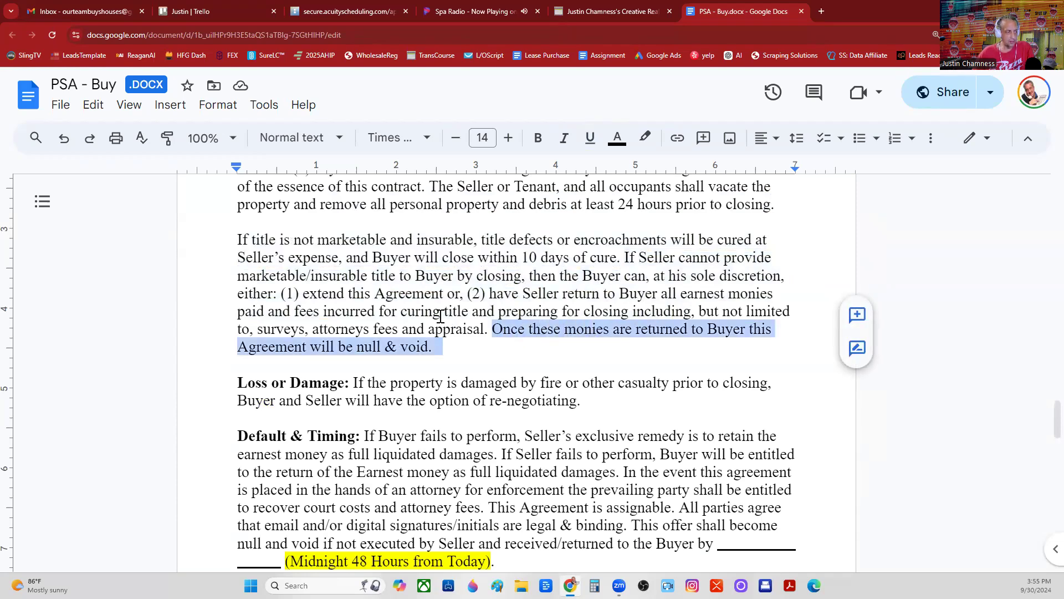
# Step: Review the Loss or Damage clause and the Default & Timing remedies, highlighting the passages on Buyer and Seller failing to perform
pyautogui.scroll(-2, 440, 311)
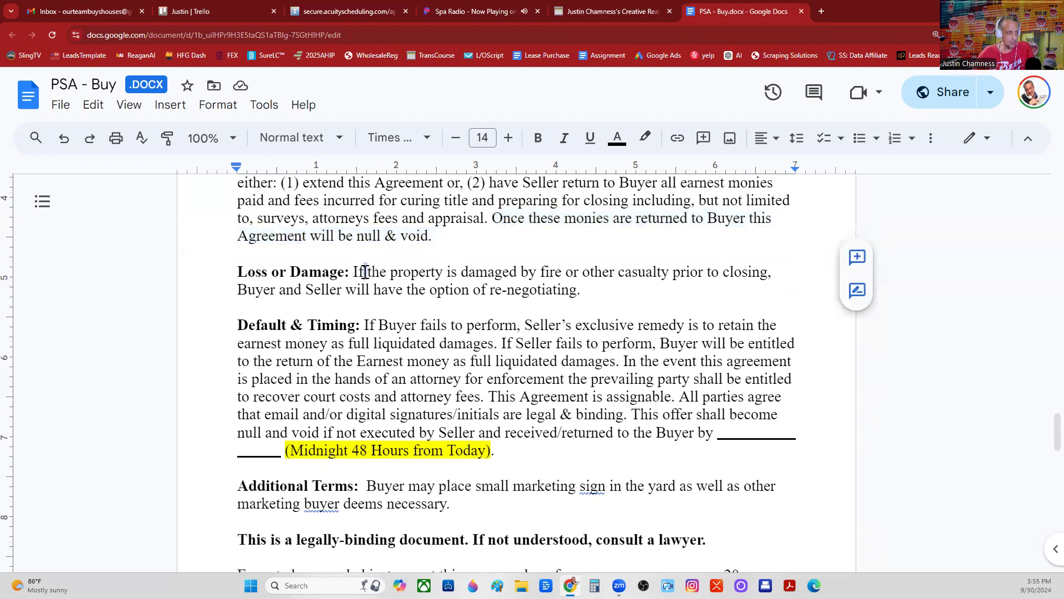
pyautogui.tripleClick(365, 273)
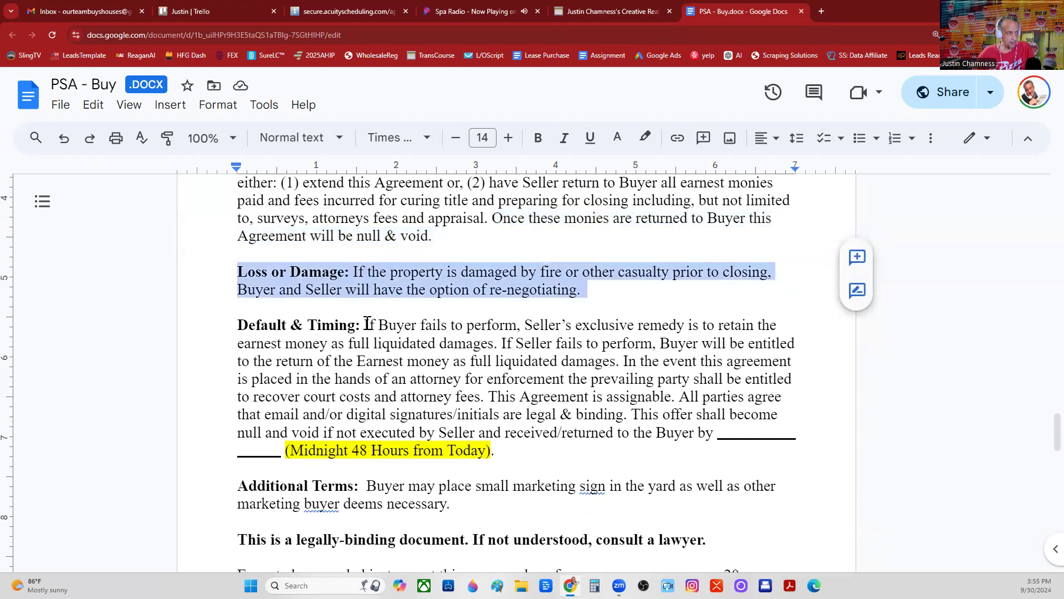
pyautogui.moveTo(369, 326); pyautogui.dragTo(523, 325)
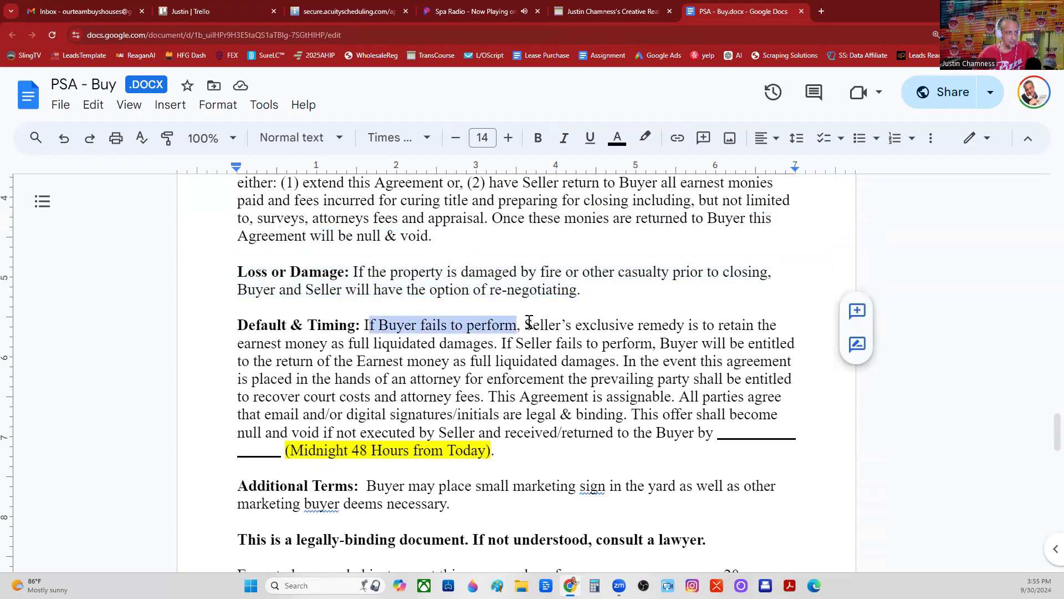
pyautogui.moveTo(525, 325); pyautogui.dragTo(495, 348)
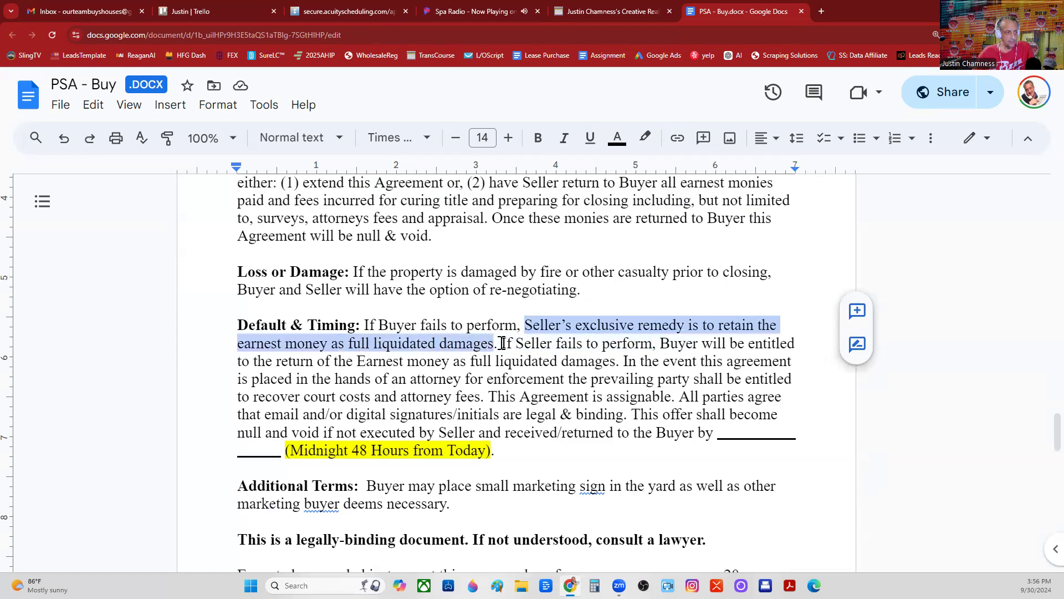
pyautogui.moveTo(502, 343); pyautogui.dragTo(785, 396)
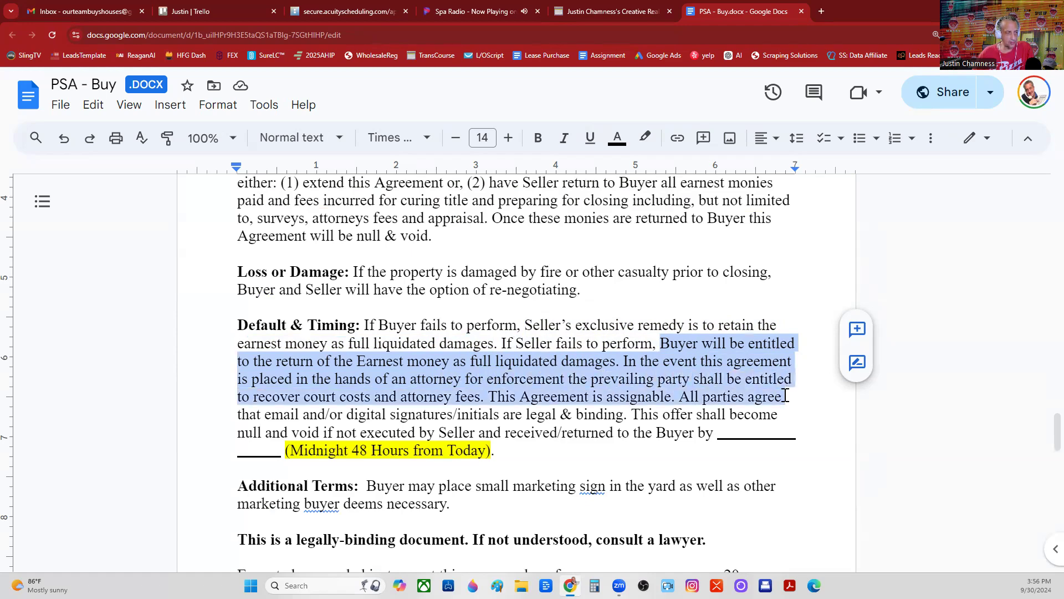
pyautogui.moveTo(785, 396); pyautogui.dragTo(786, 400)
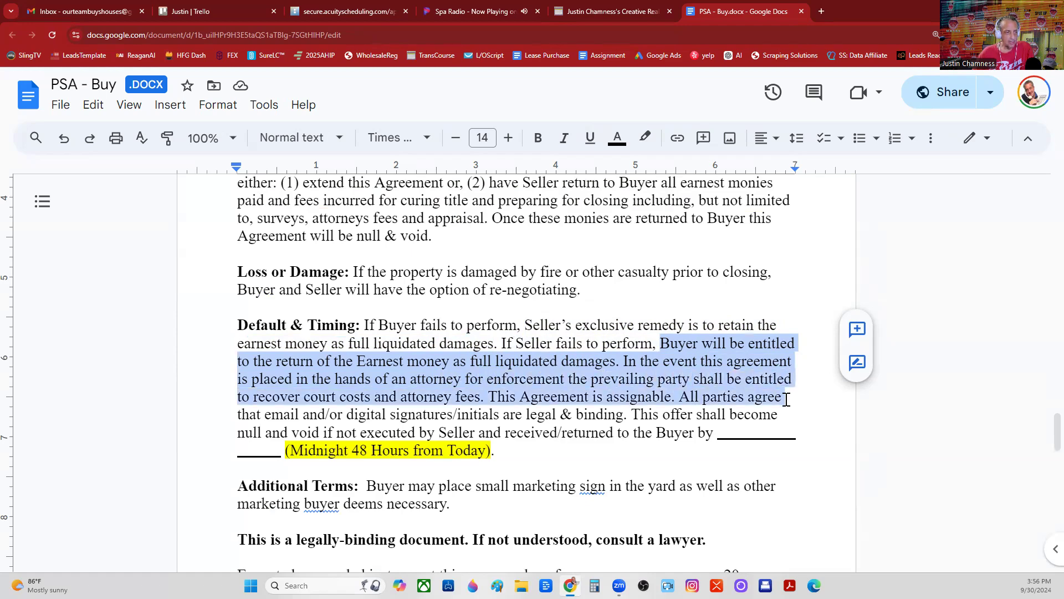
# Step: Make "This Agreement is assignable" in the Default & Timing clause bold and underlined
pyautogui.click(587, 379)
pyautogui.moveTo(485, 396); pyautogui.dragTo(671, 394)
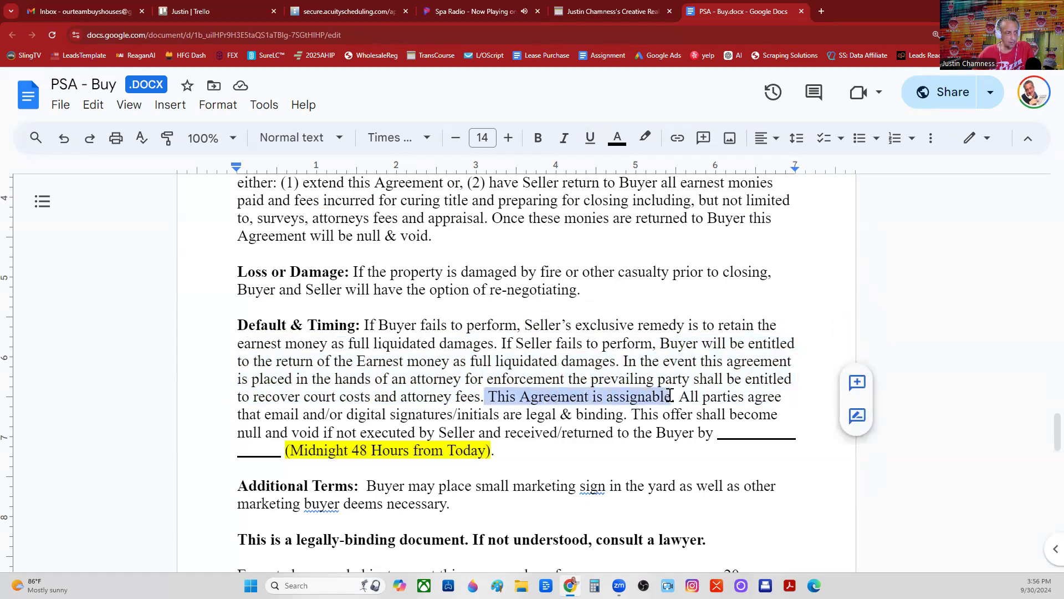
pyautogui.moveTo(494, 396); pyautogui.dragTo(674, 395)
pyautogui.click(590, 140)
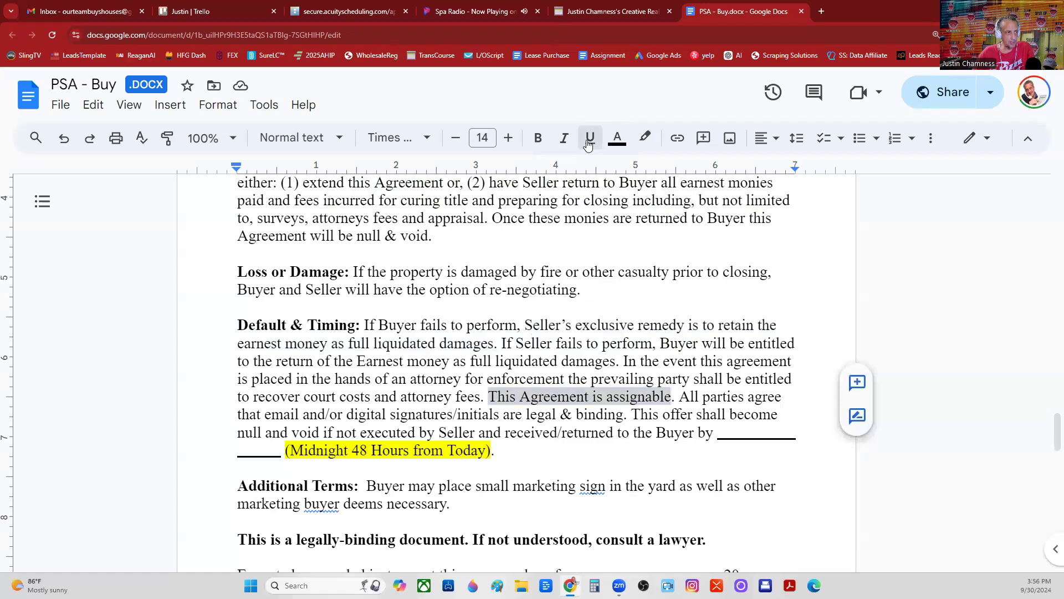
pyautogui.click(537, 140)
pyautogui.click(564, 370)
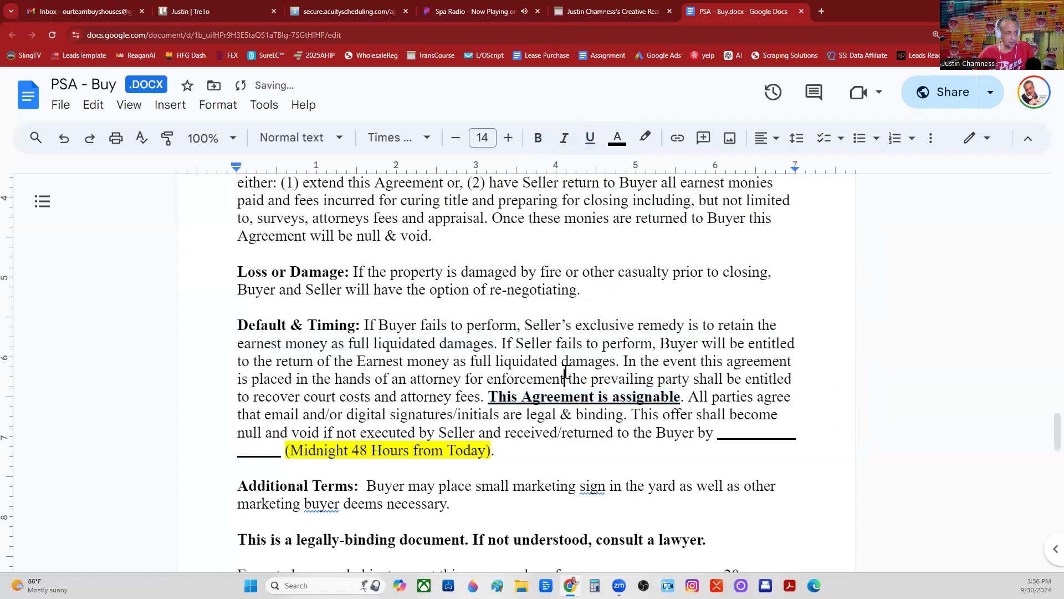
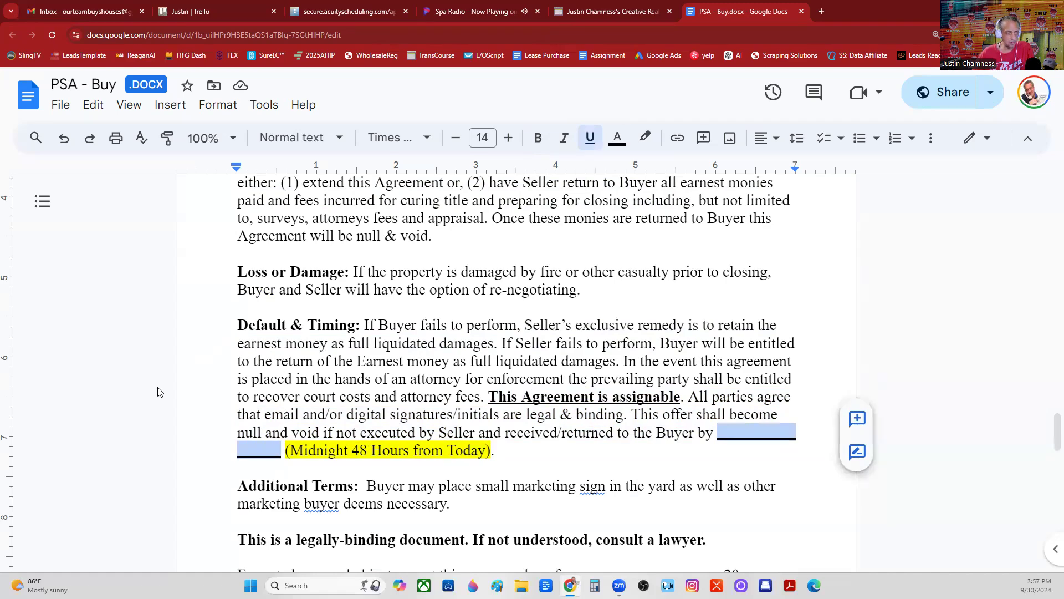
# Step: Review the end of the agreement, highlighting the legally-binding notice, the execution date blanks and the Buyer's signature line
pyautogui.scroll(-3, 372, 372)
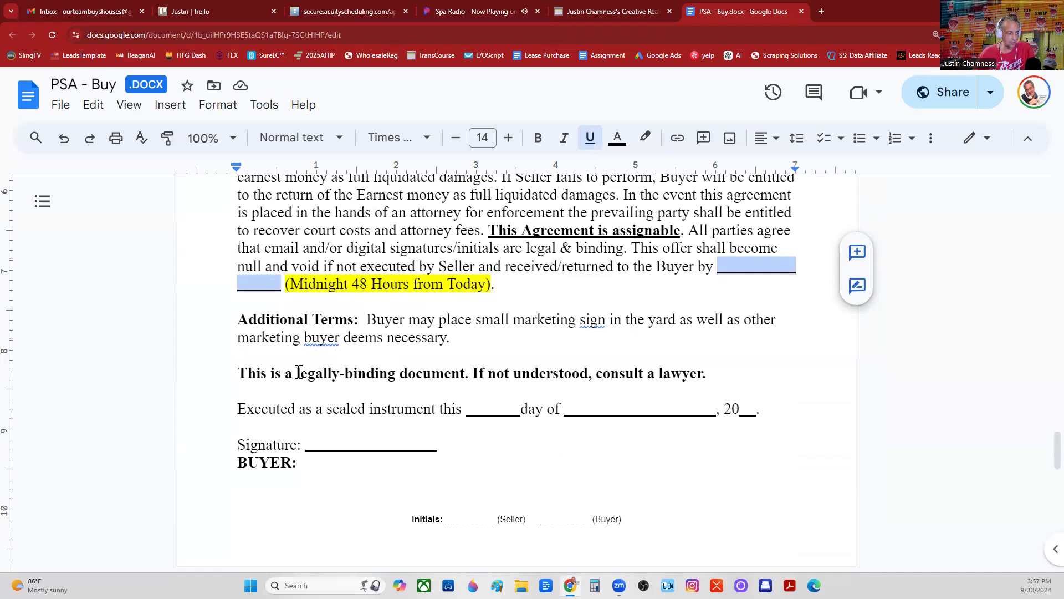
pyautogui.moveTo(237, 373); pyautogui.dragTo(710, 373)
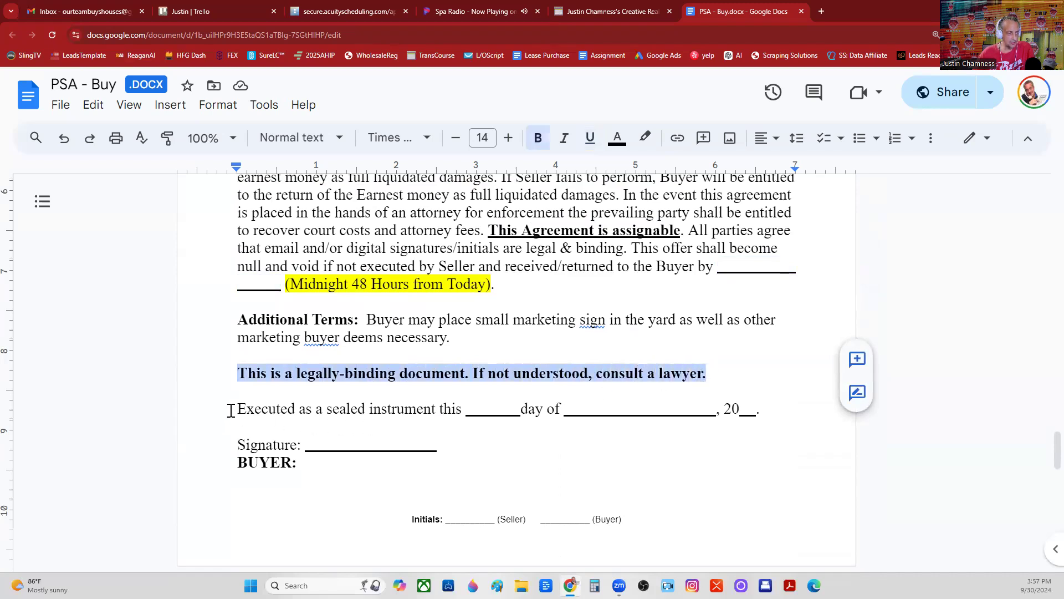
pyautogui.moveTo(230, 410); pyautogui.dragTo(765, 405)
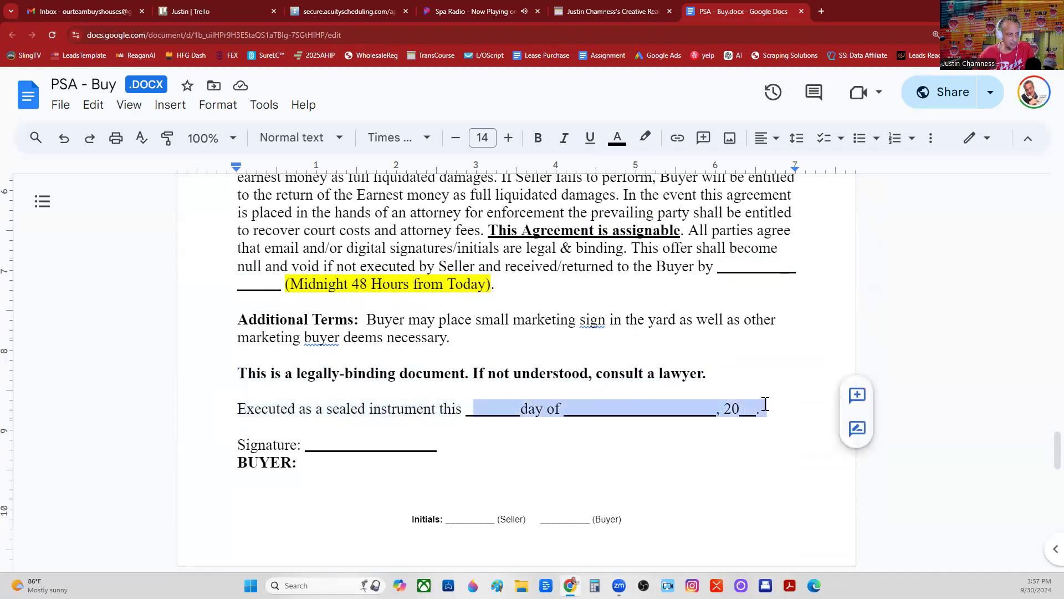
pyautogui.moveTo(307, 449)
pyautogui.mouseDown()
pyautogui.moveTo(432, 444)
pyautogui.moveTo(440, 434)
pyautogui.mouseUp()
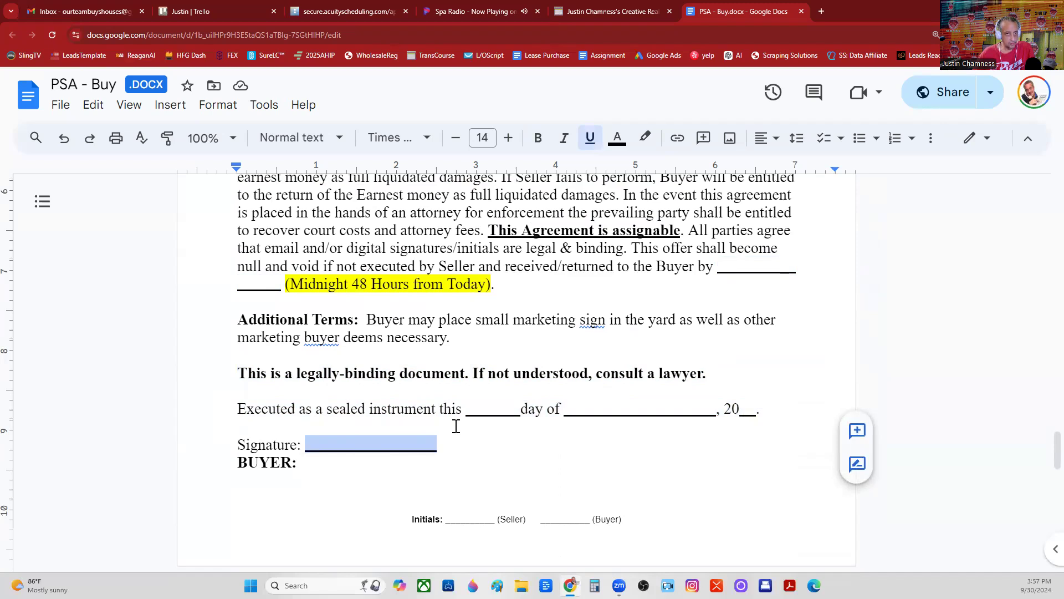
pyautogui.scroll(-2, 457, 427)
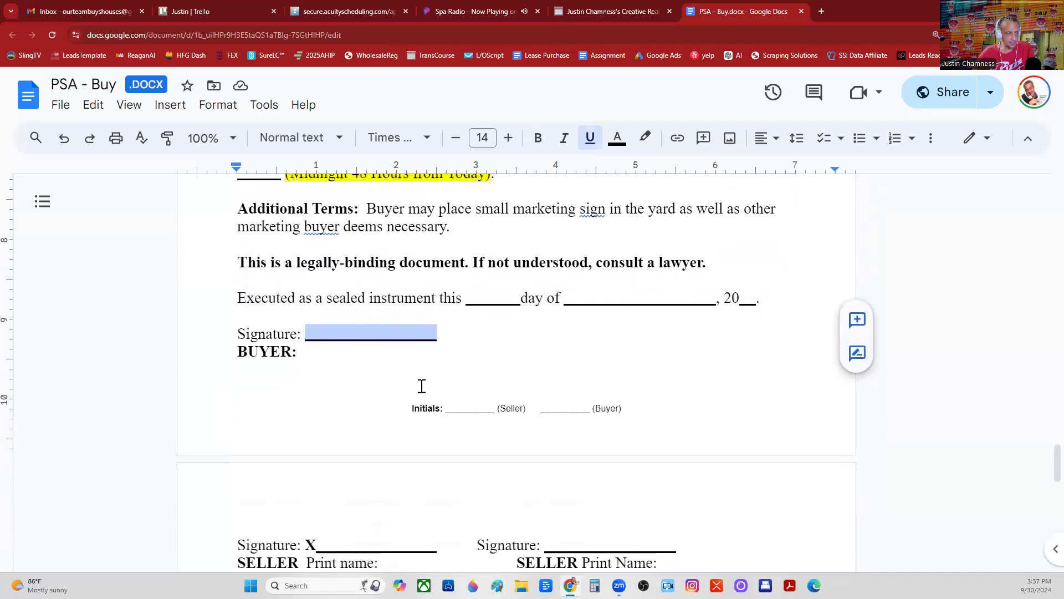
pyautogui.scroll(-1, 416, 386)
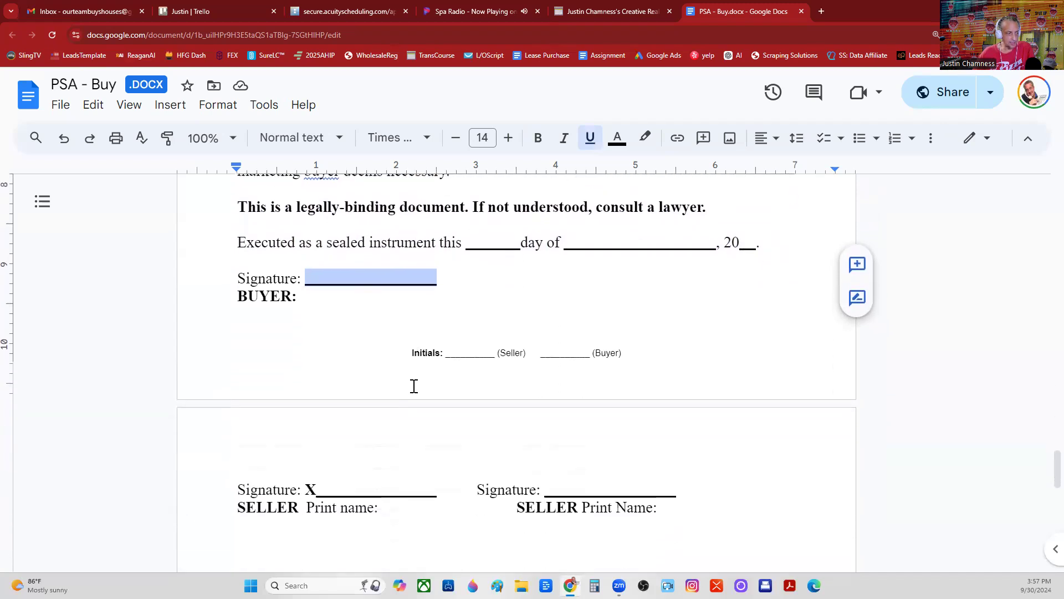
pyautogui.click(308, 279)
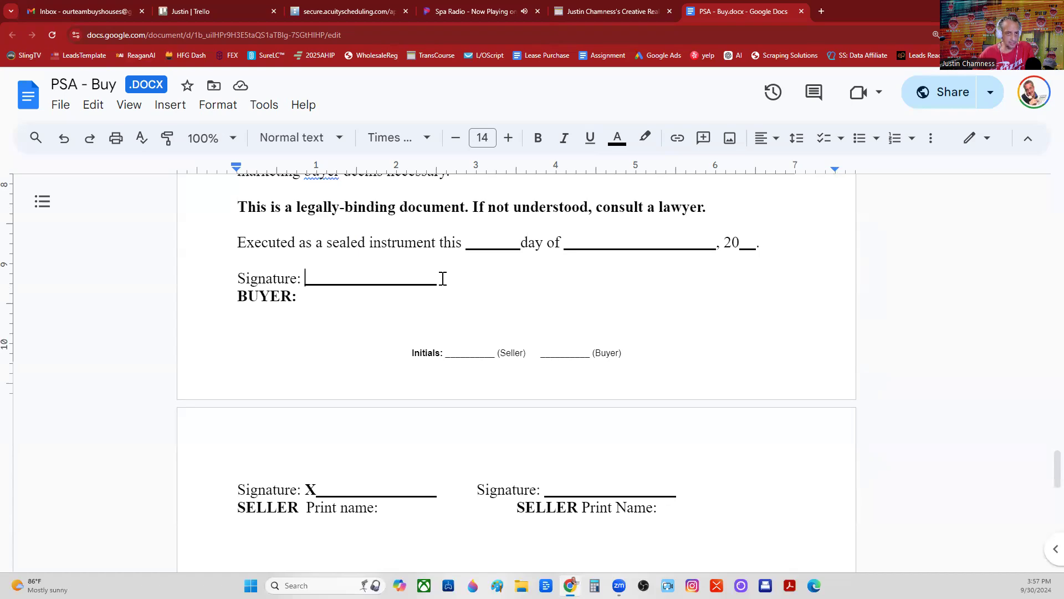
# Step: Return to the Parties clause on the agreement's first page and highlight the Investor Name blank
pyautogui.scroll(6, 443, 278)
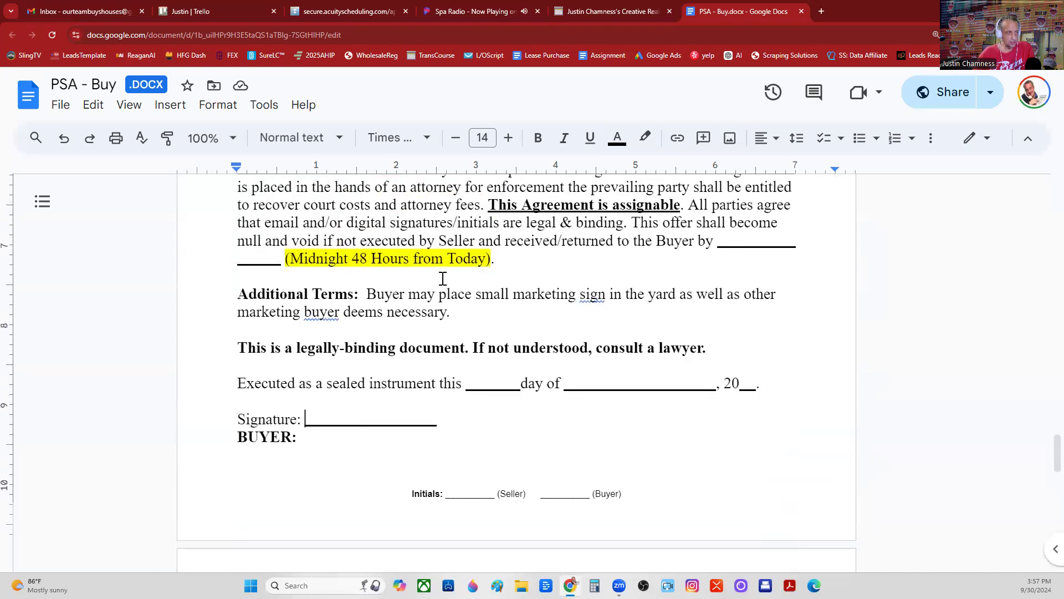
pyautogui.scroll(8, 442, 279)
pyautogui.scroll(5, 443, 278)
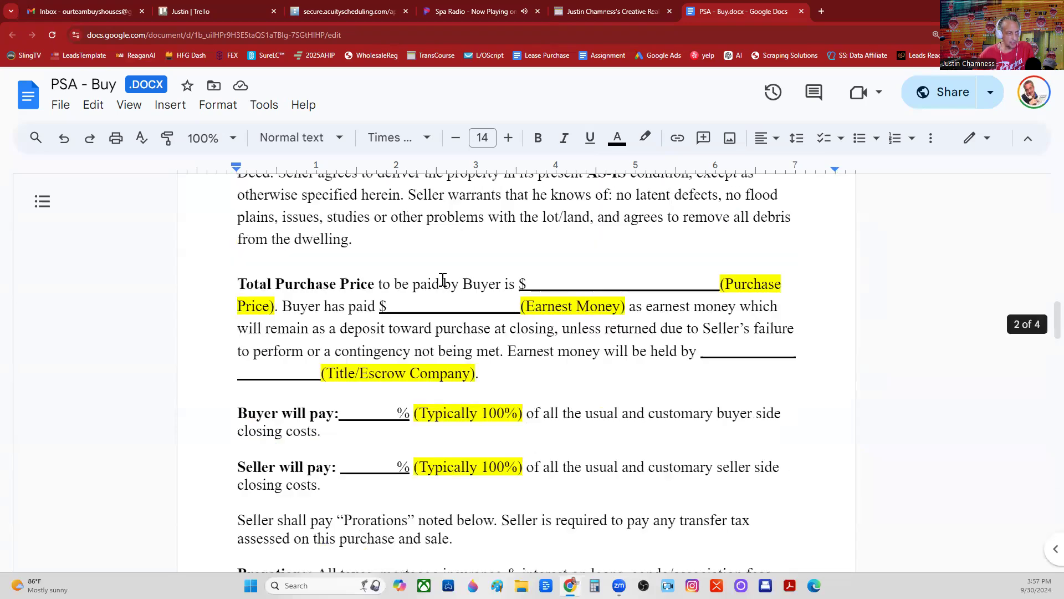
pyautogui.scroll(5, 443, 278)
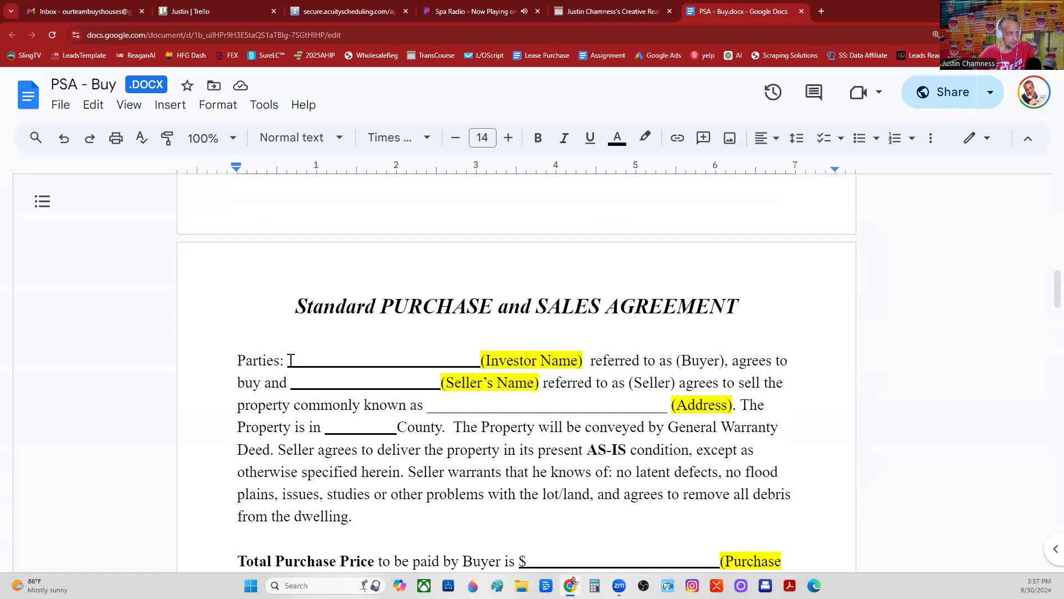
pyautogui.moveTo(289, 361); pyautogui.dragTo(467, 355)
# Step: Go to the Seller signature block on the last page and highlight both Seller signature lines
pyautogui.scroll(-20, 516, 363)
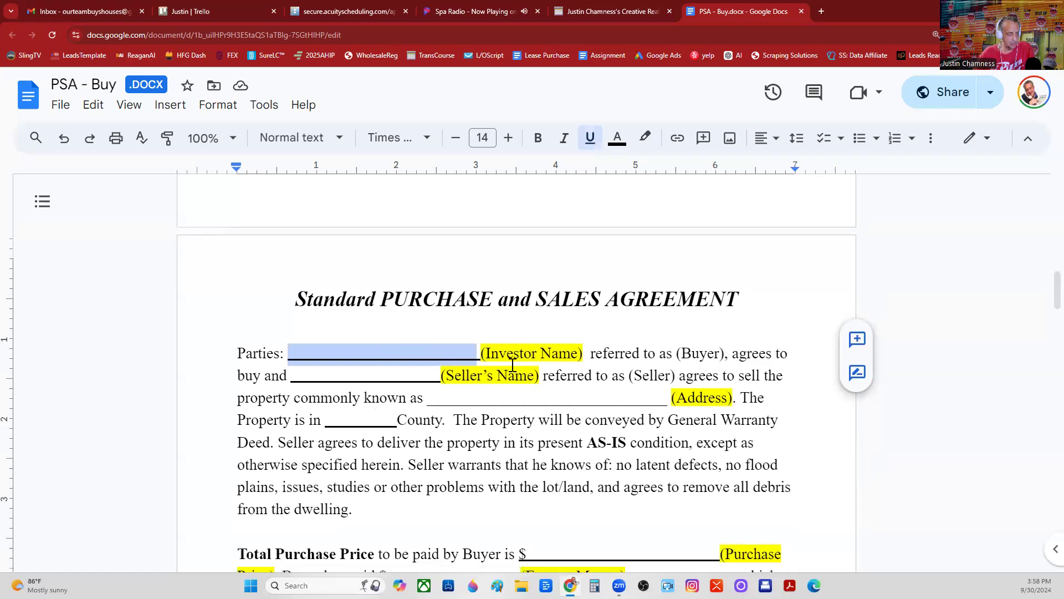
pyautogui.scroll(-15, 512, 363)
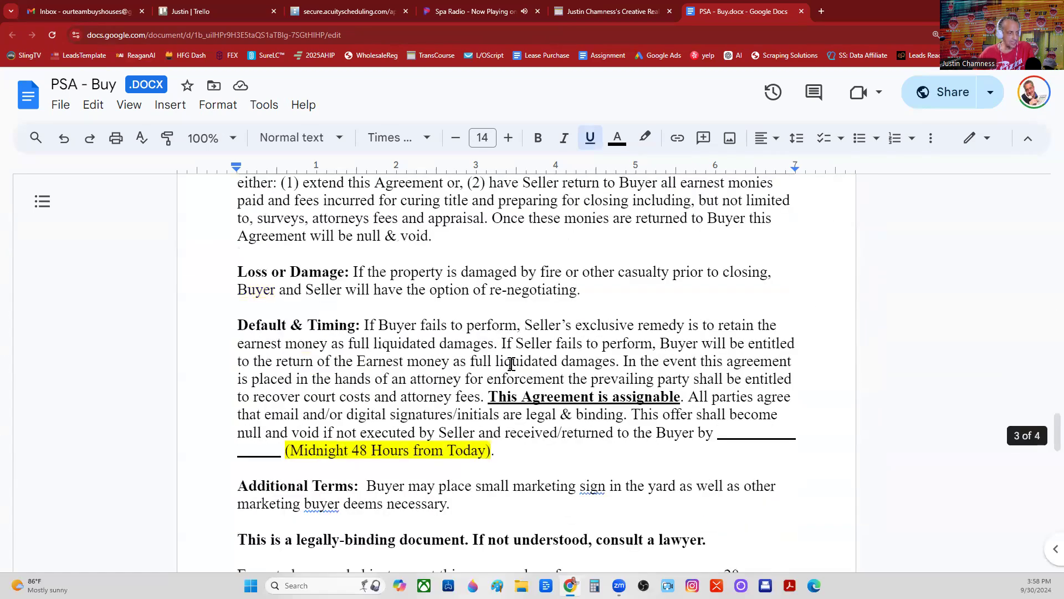
pyautogui.moveTo(318, 433); pyautogui.dragTo(428, 430)
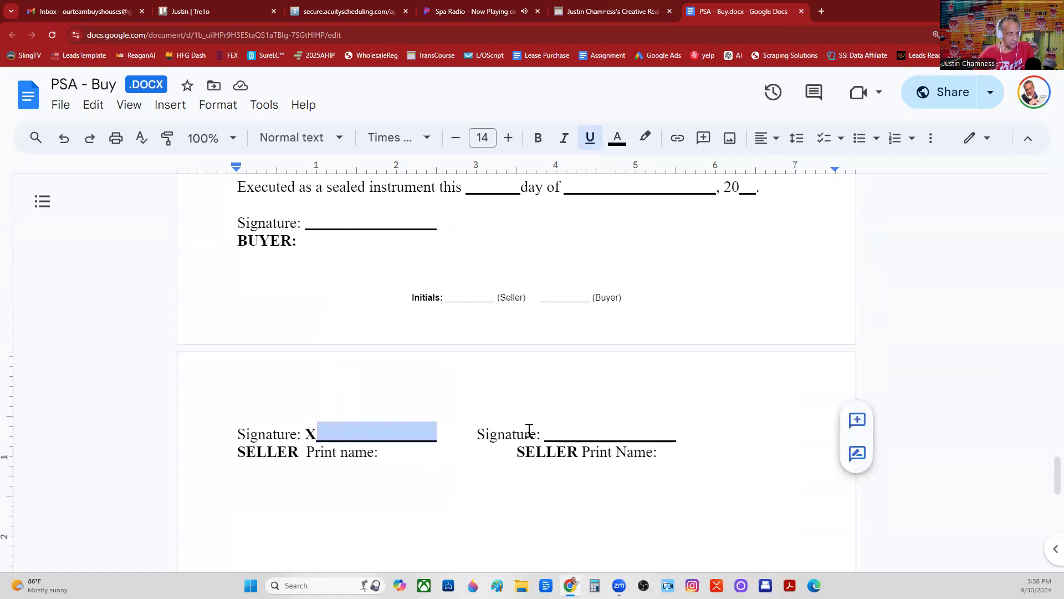
pyautogui.moveTo(548, 431); pyautogui.dragTo(674, 430)
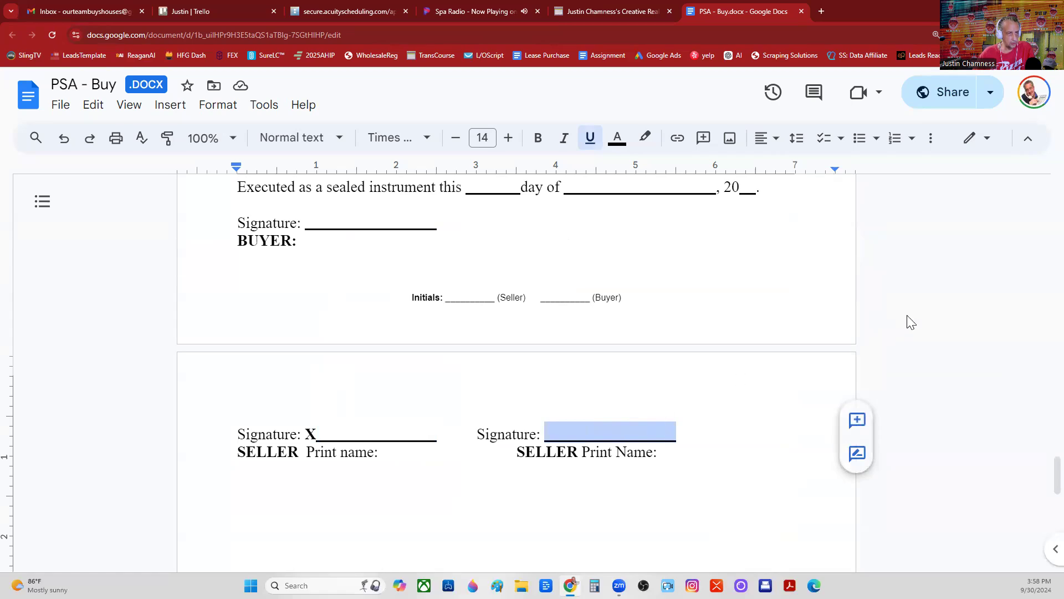